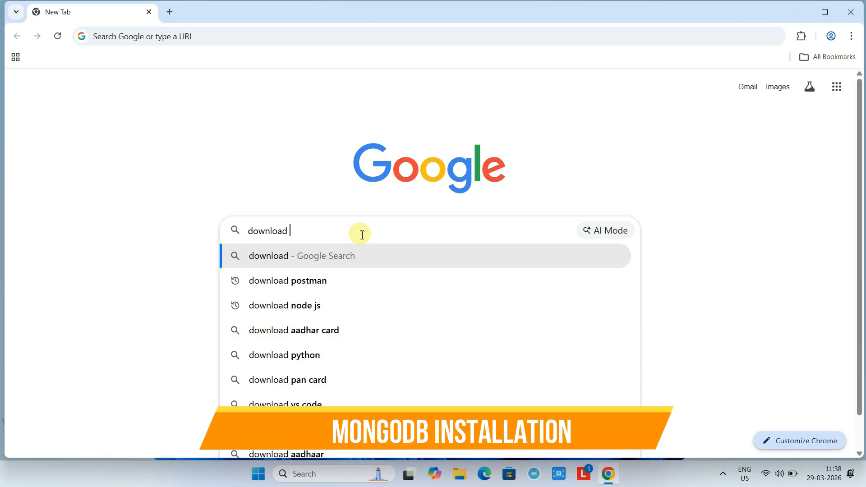
- Search Google for "download mongodb" and open the MongoDB Community Server Download result in a new tab
text(mongodb)
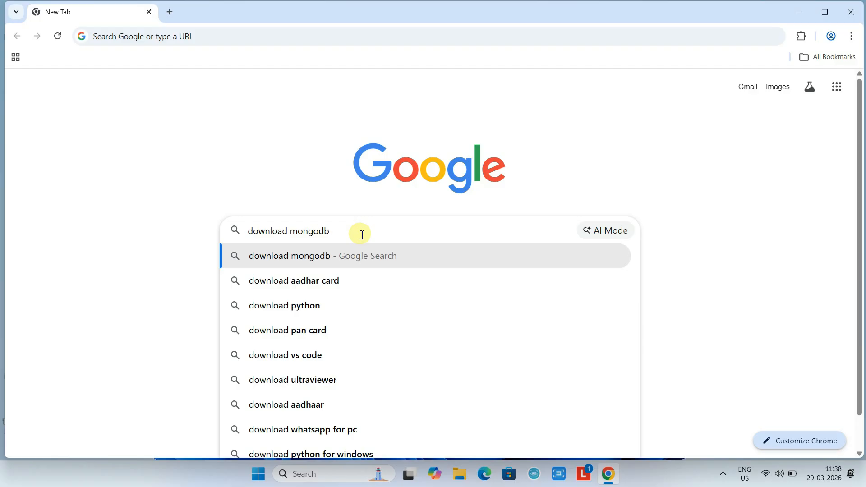
key(Return)
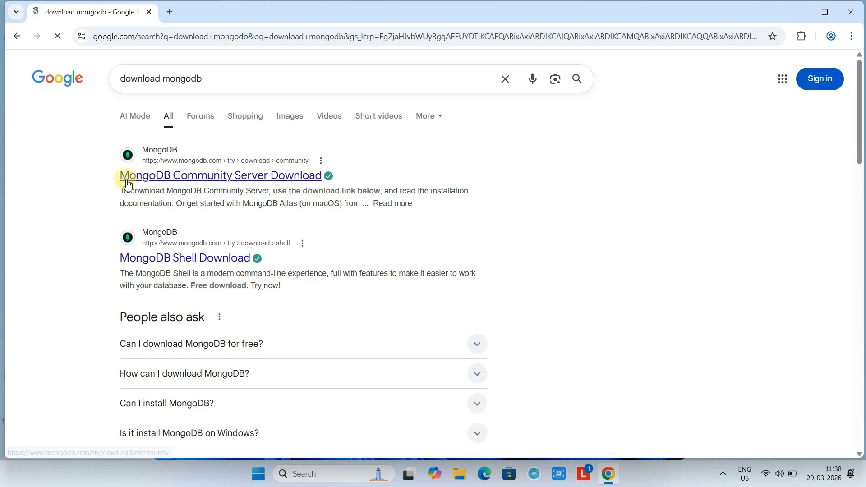
right_click(210, 179)
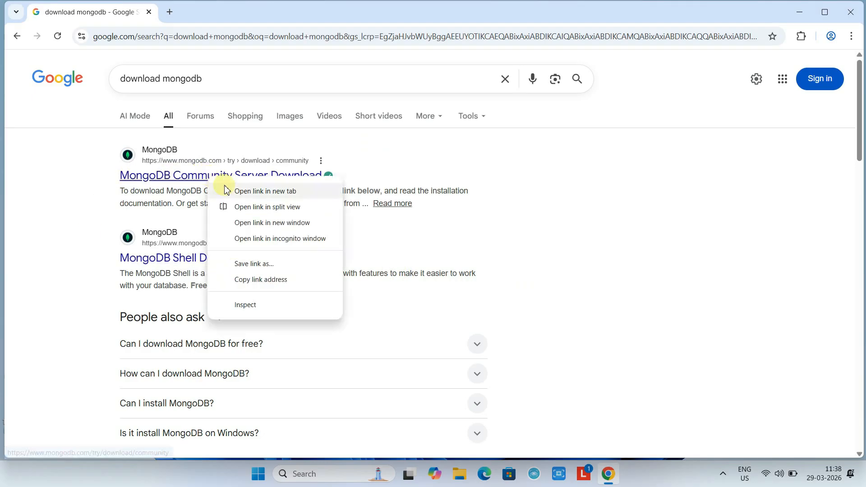
click(254, 190)
click(206, 11)
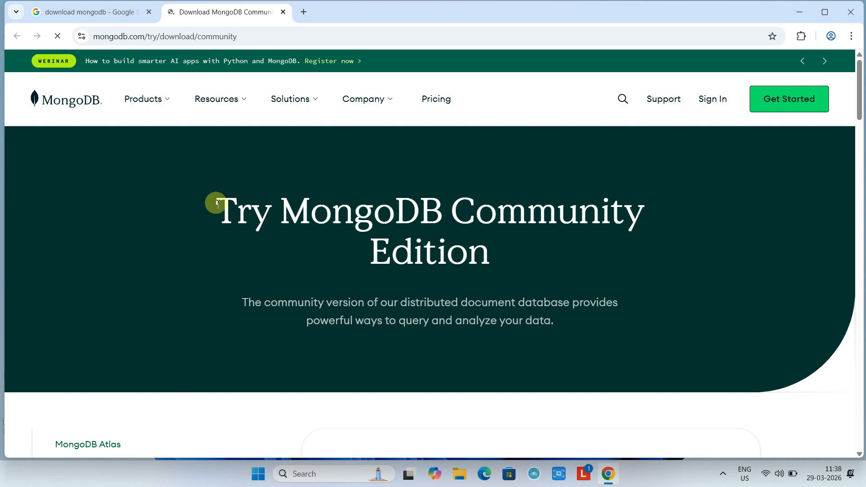
- Download the MongoDB Community Server 8.2.6 msi package for Windows x64
scroll(221, 201, down, 7)
scroll(270, 210, up, 4)
scroll(300, 212, up, 3)
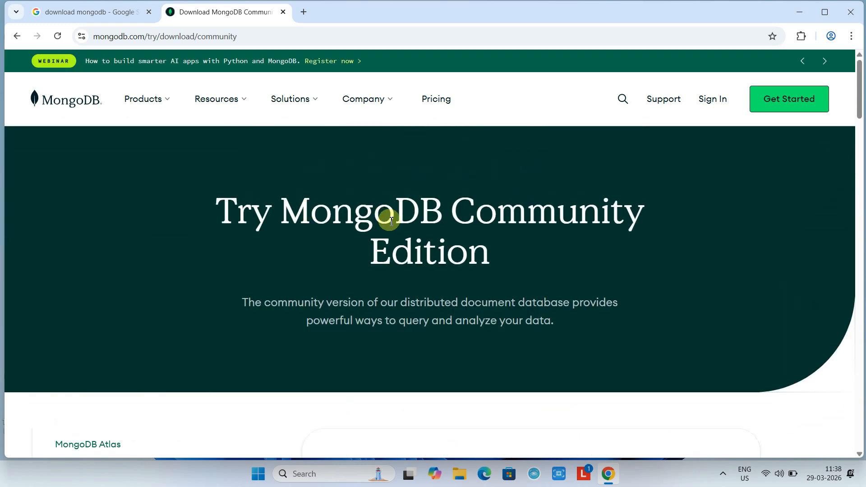
drag(282, 209, 483, 251)
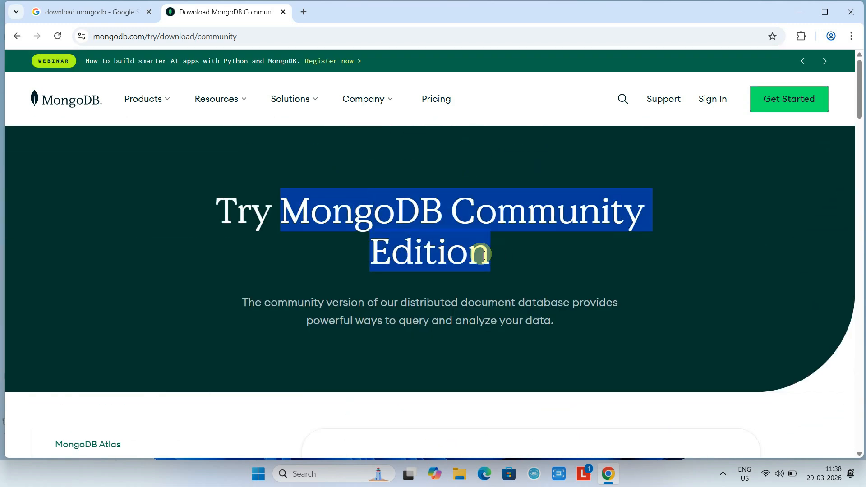
scroll(245, 216, down, 3)
scroll(245, 215, down, 5)
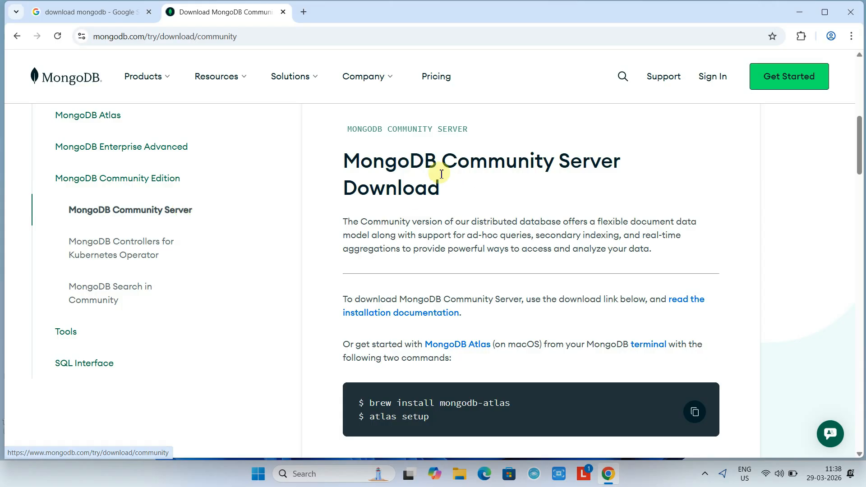
drag(346, 161, 440, 188)
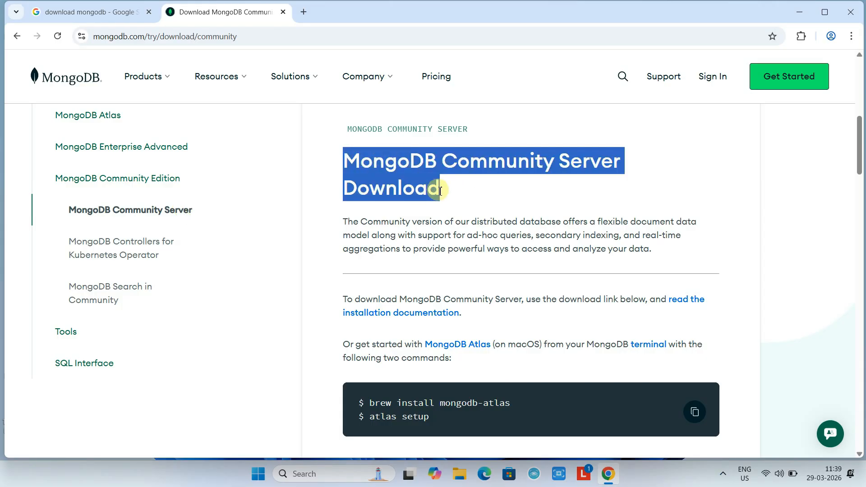
scroll(482, 234, down, 4)
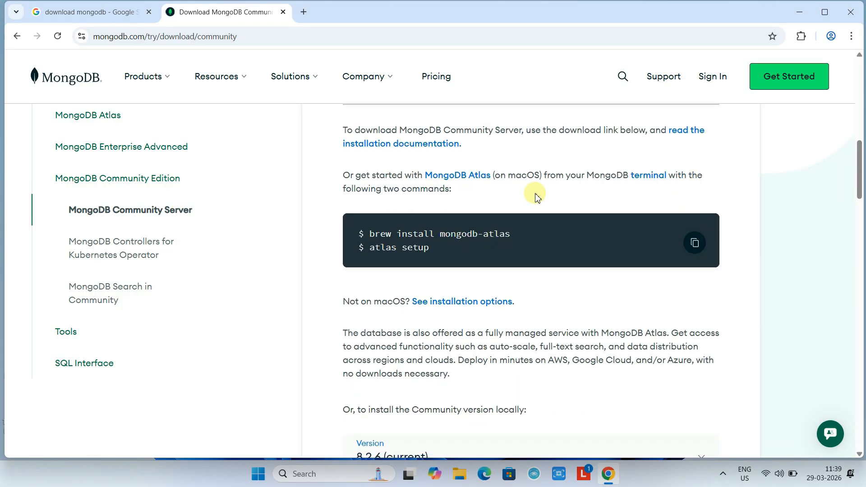
scroll(528, 273, down, 2)
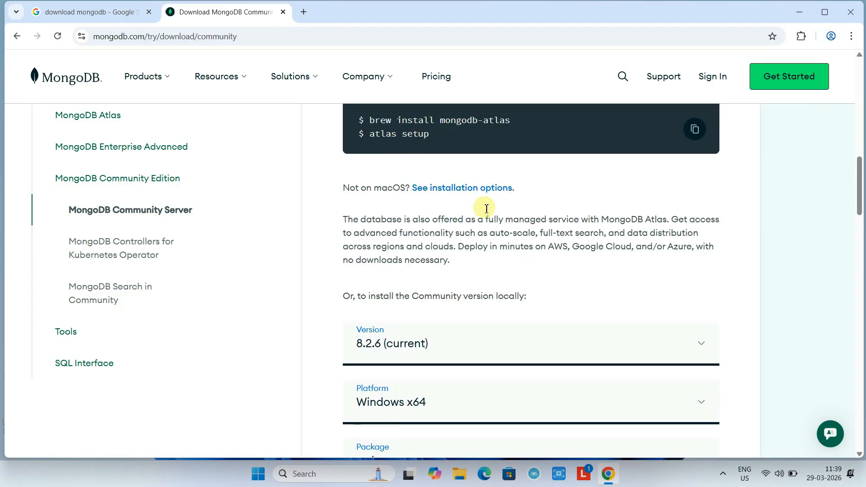
scroll(485, 210, down, 2)
scroll(483, 208, down, 1)
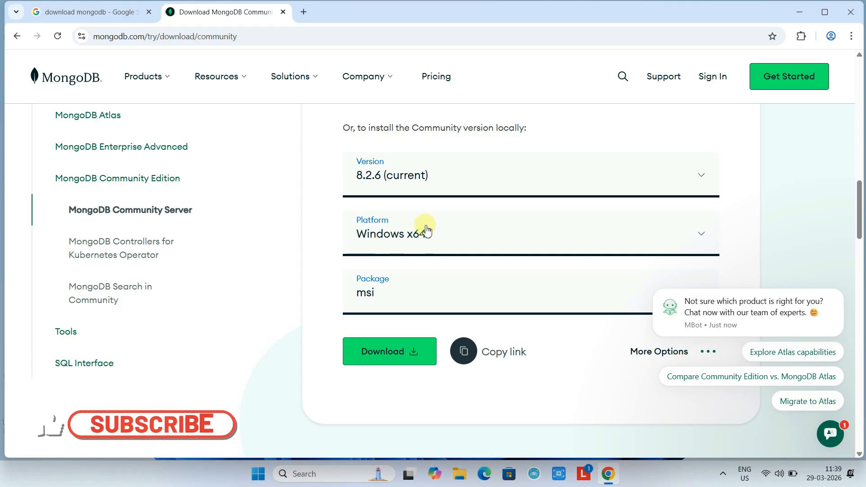
scroll(415, 355, down, 3)
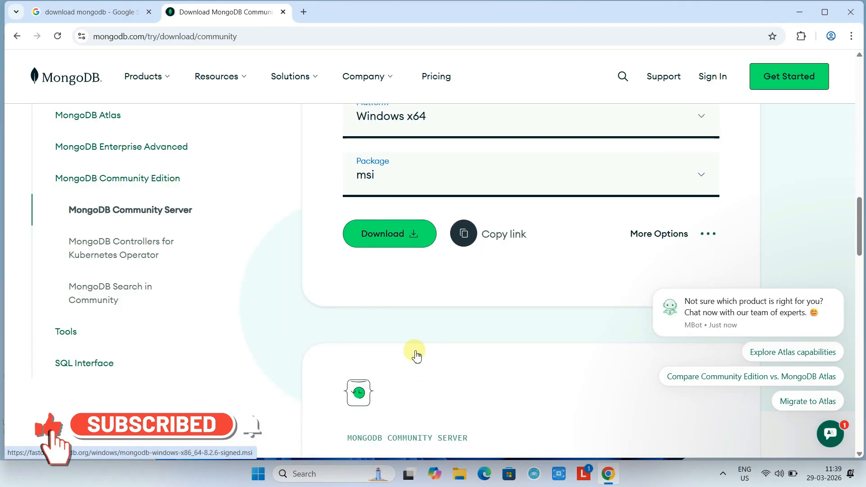
click(410, 185)
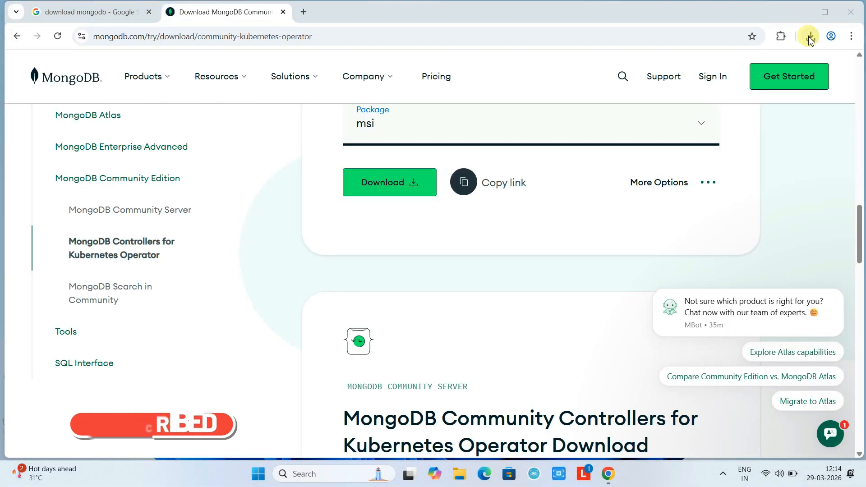
- Launch the downloaded MongoDB 8.2.6 installer and continue past its welcome page
click(811, 37)
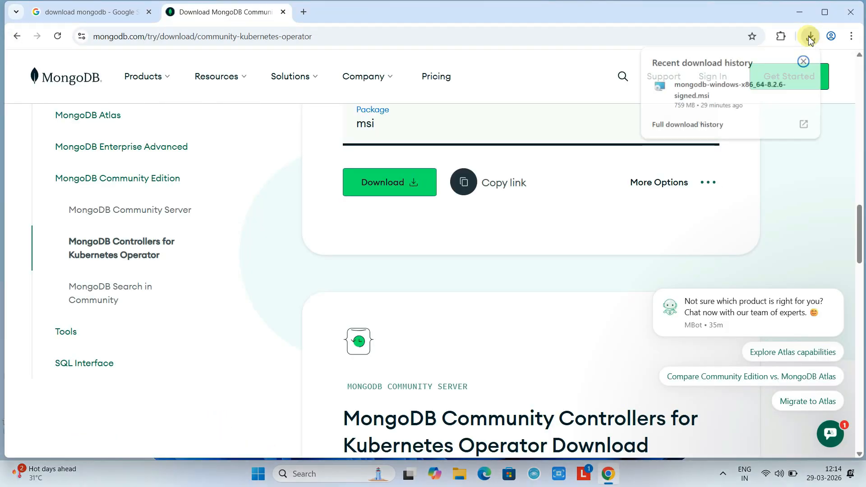
click(720, 93)
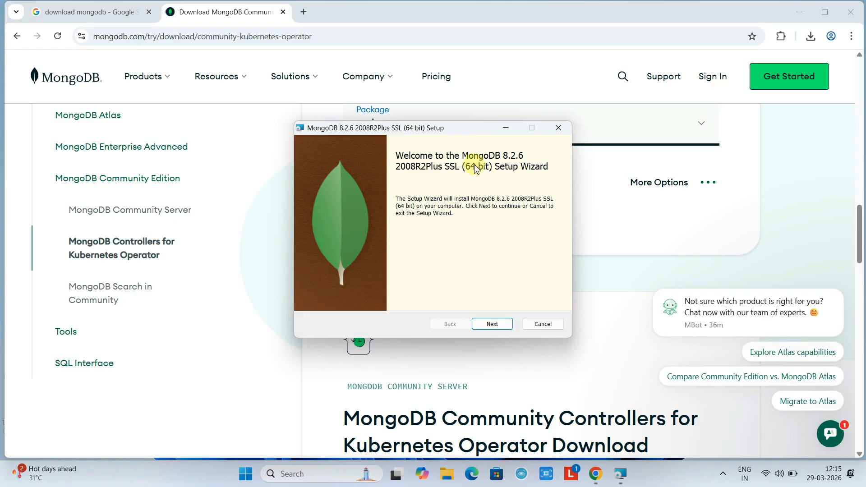
click(493, 324)
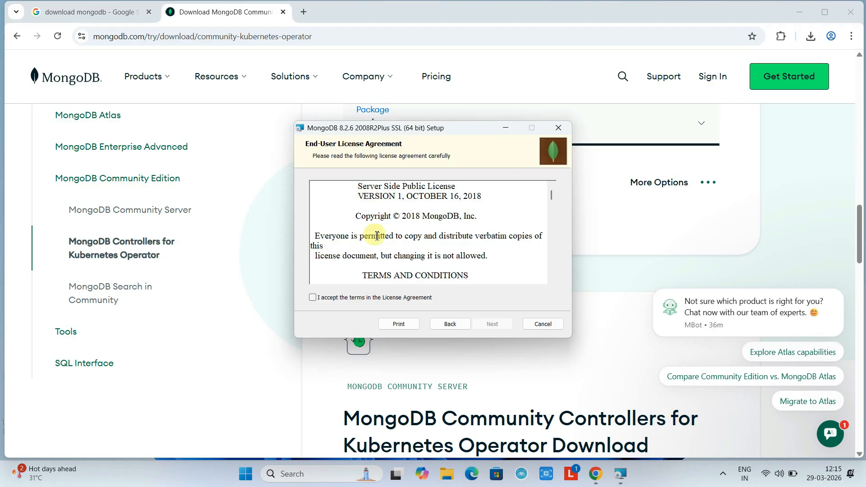
- Accept the license agreement terms and choose the Complete setup type
drag(345, 236, 509, 235)
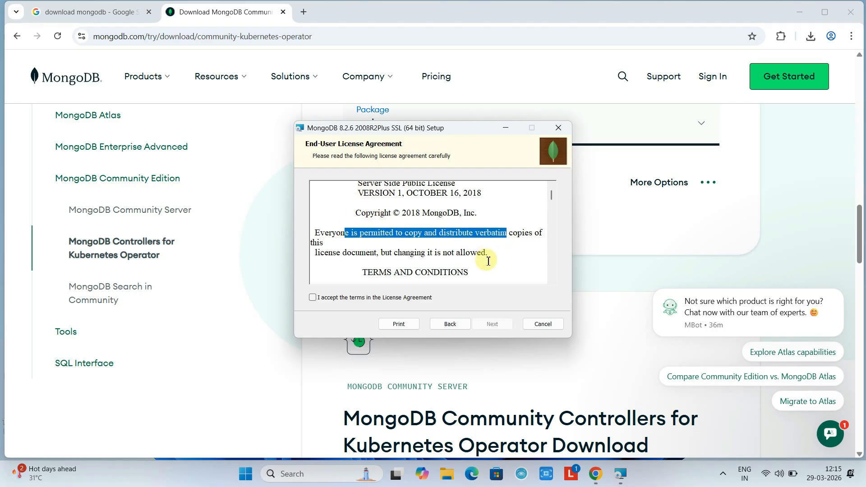
scroll(487, 255, down, 2)
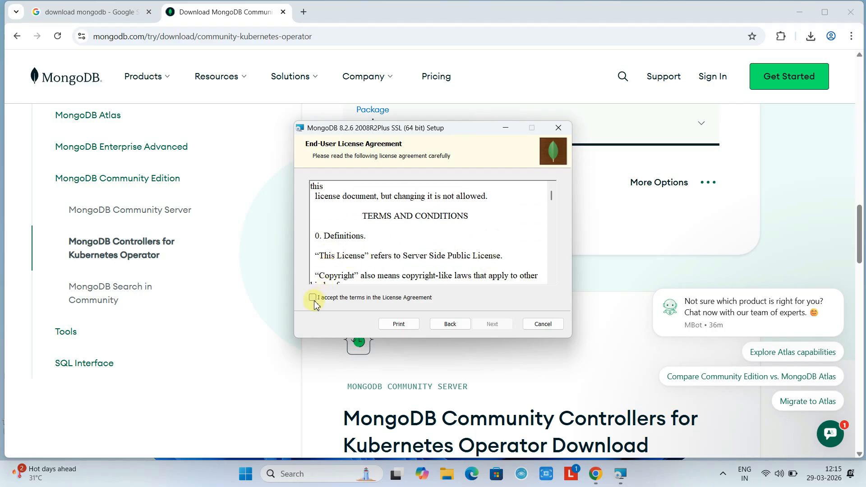
scroll(338, 245, down, 8)
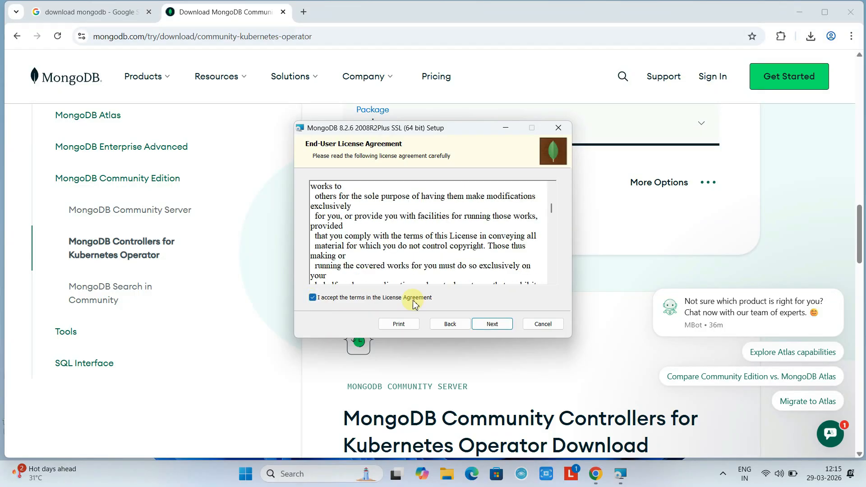
click(492, 324)
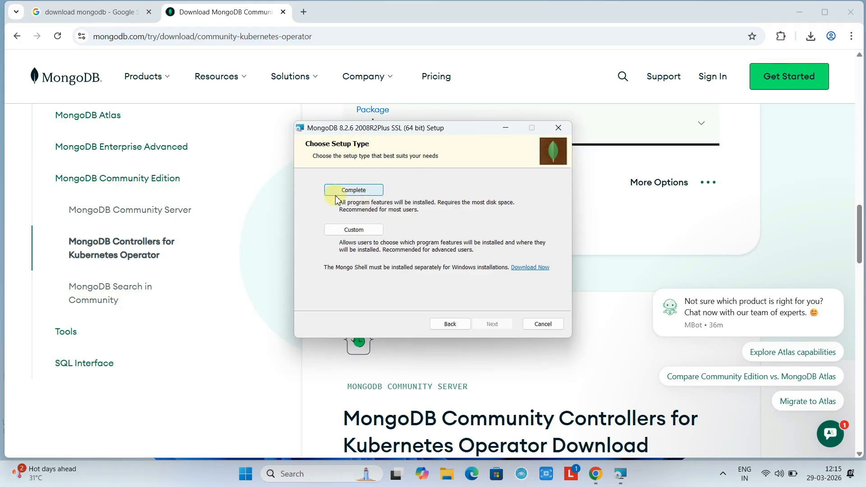
click(370, 191)
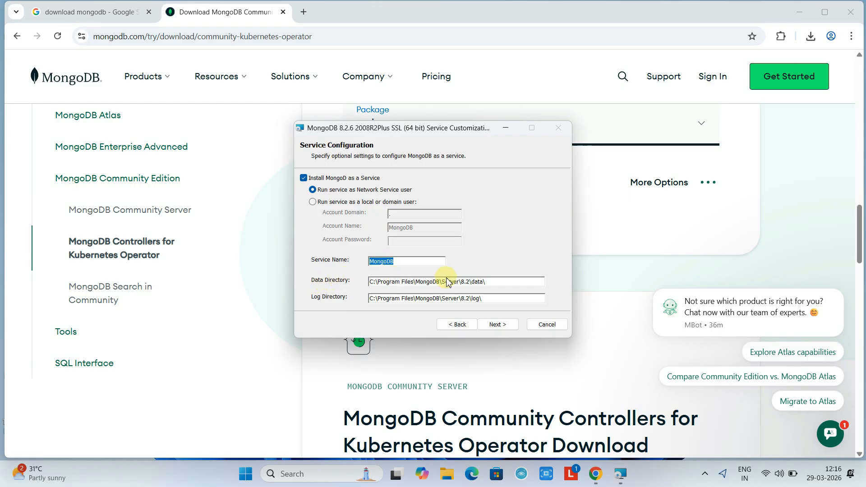
- Accept the default service configuration, with MongoD installed as a service under the Network Service user and the default data and log directories
drag(489, 283, 369, 283)
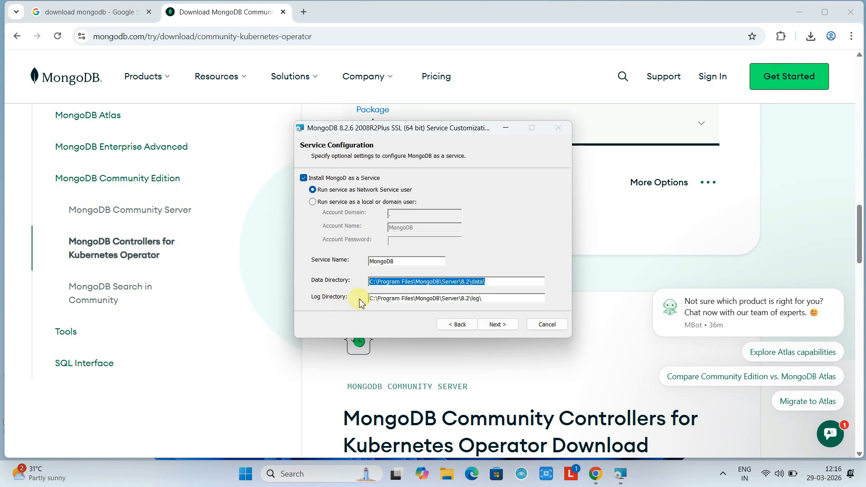
key(Tab)
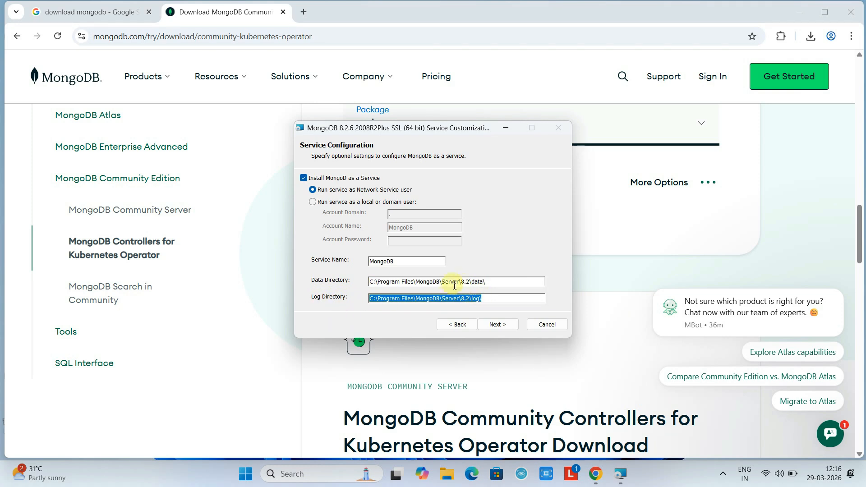
key(Return)
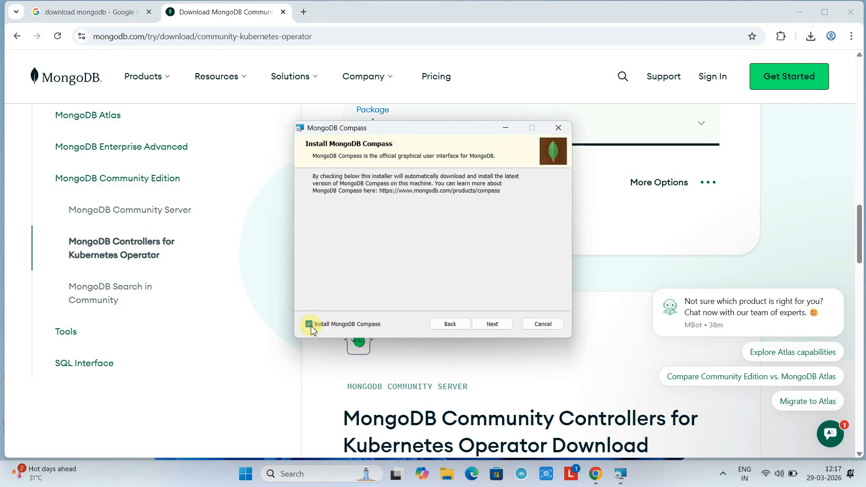
- Include MongoDB Compass in the setup and start the installation, allowing the installer to make changes to the device
click(310, 324)
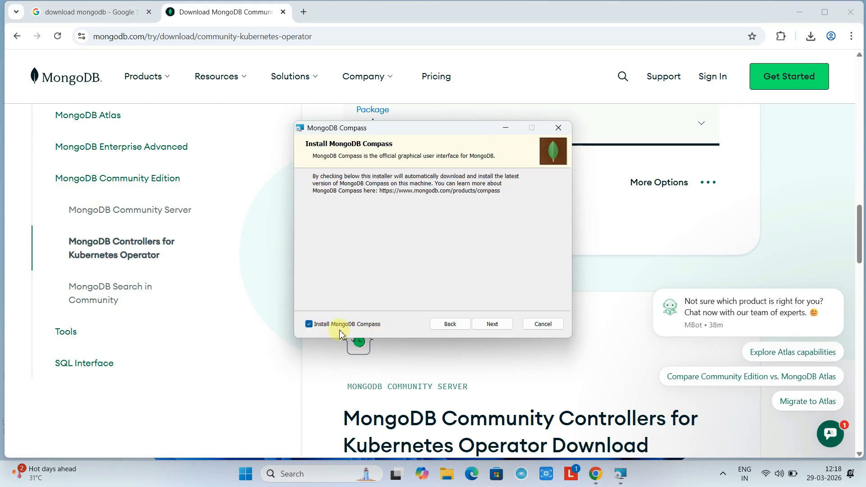
click(492, 324)
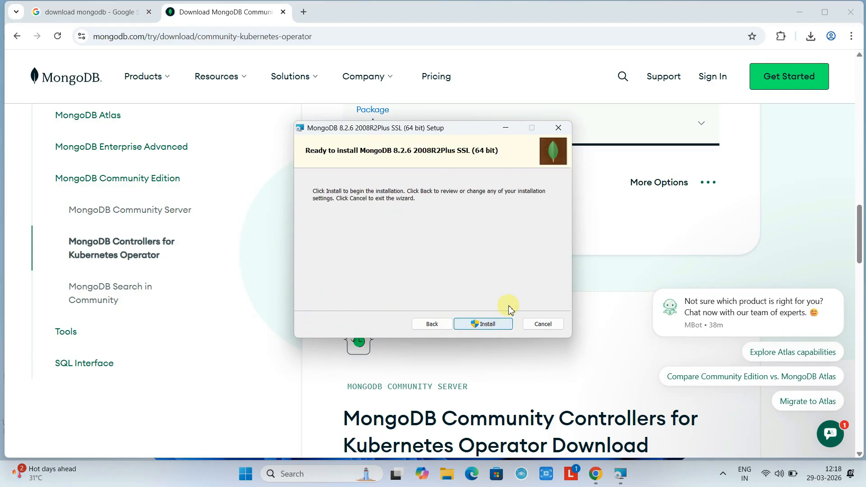
click(483, 325)
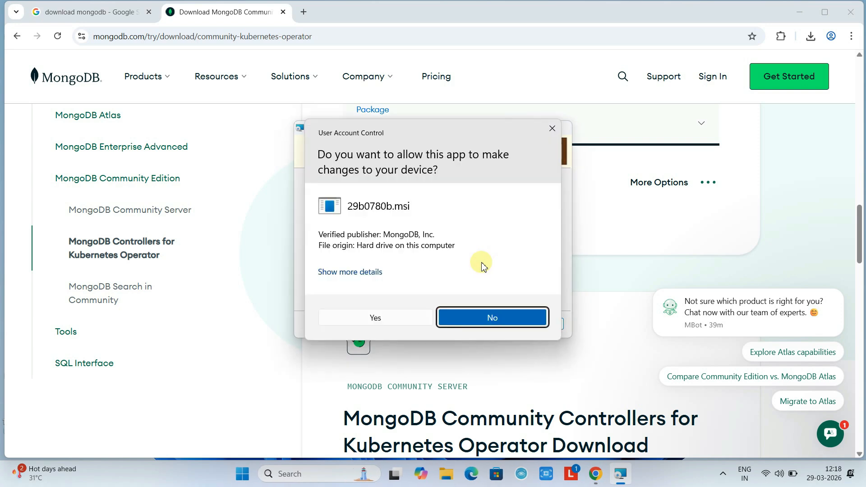
click(410, 316)
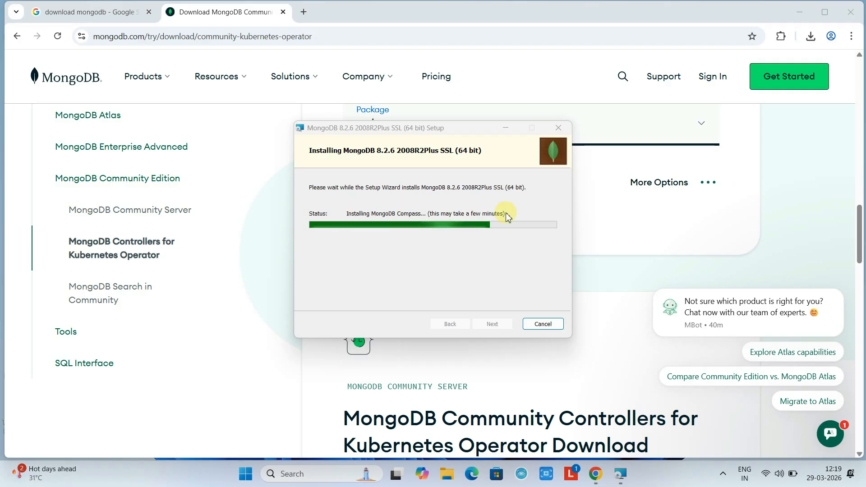
click(704, 473)
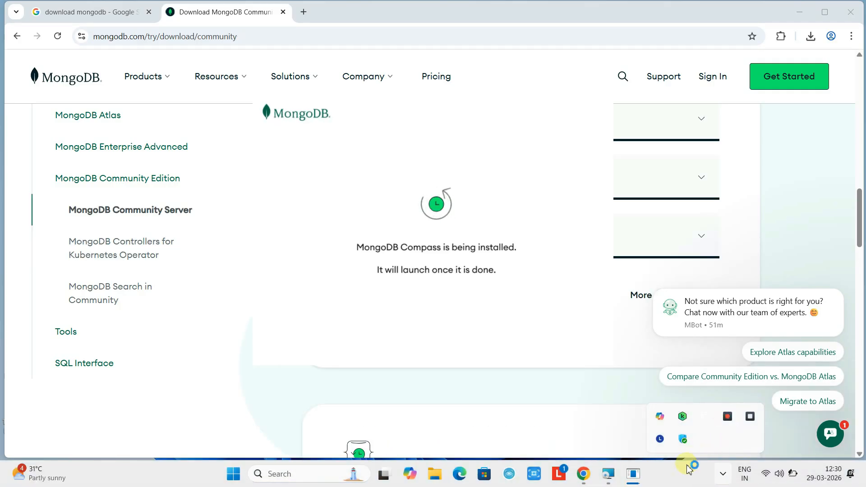
click(548, 256)
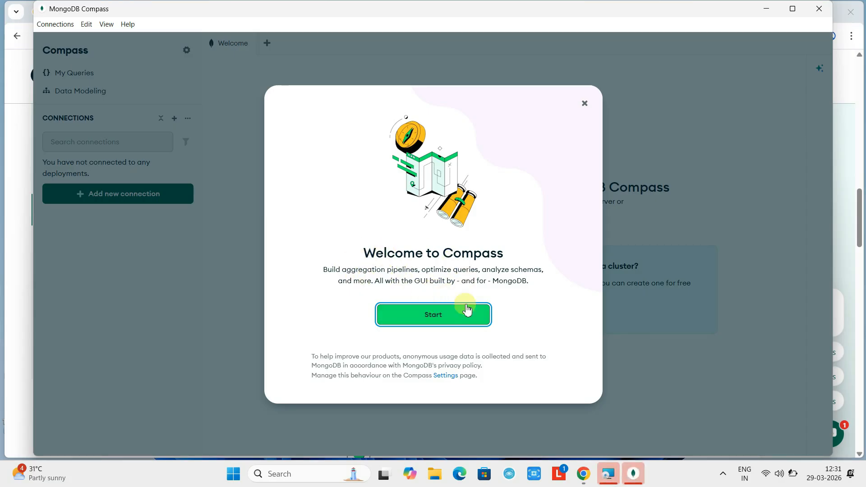
- Start MongoDB Compass from its welcome dialog, maximize the window and dismiss the MongoDB Assistant introduction
click(451, 321)
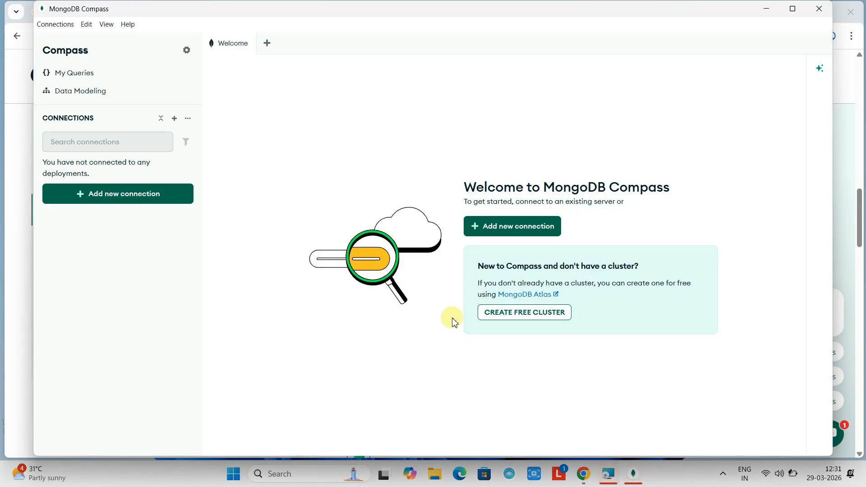
click(793, 9)
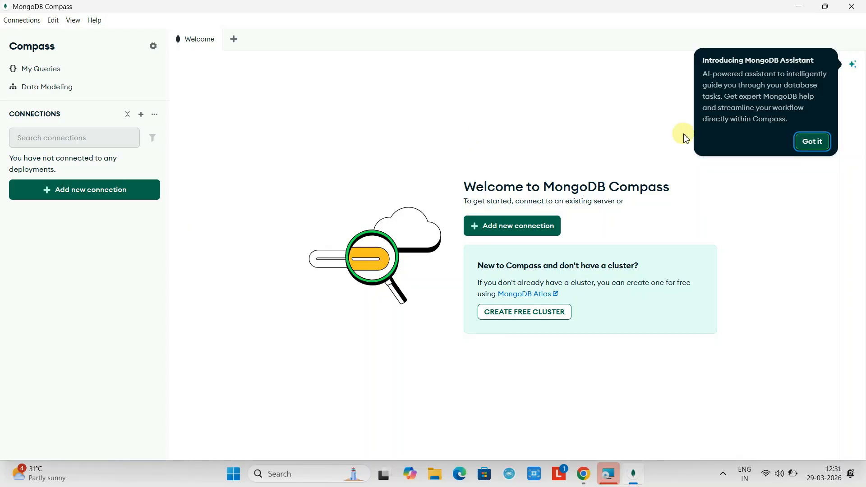
click(812, 142)
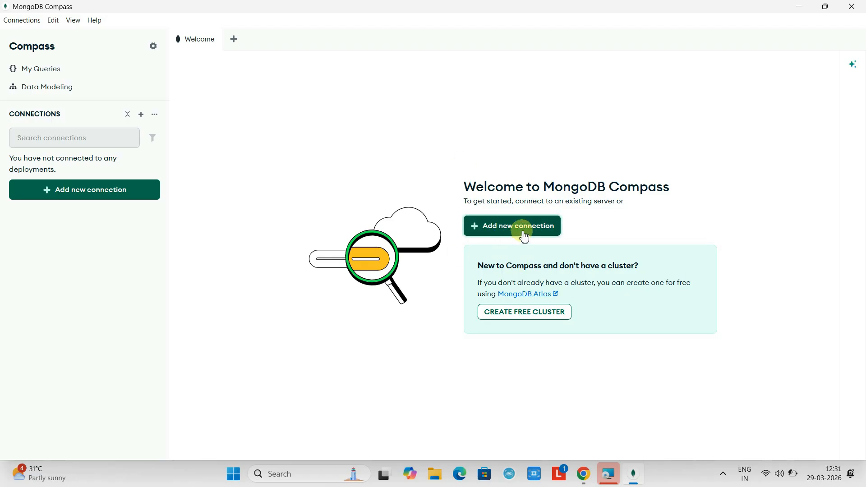
- Add a new connection using the URI mongodb://localhost:27017/ and name it FirstDBConnection
click(102, 193)
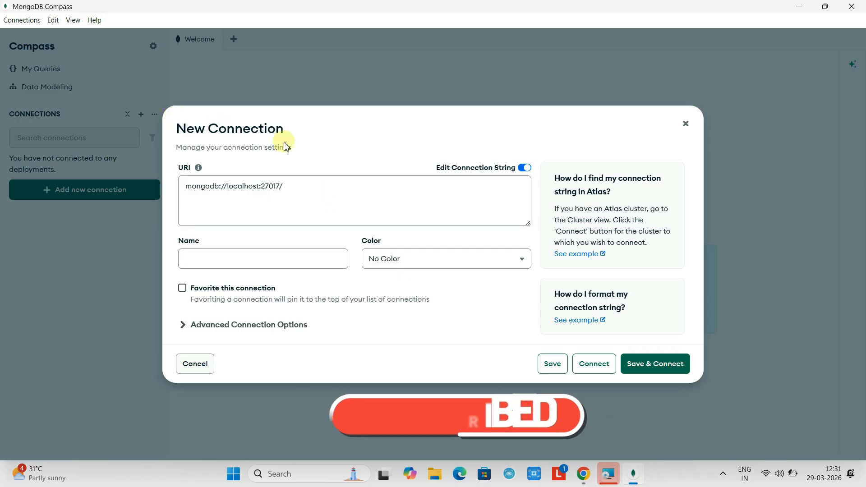
drag(184, 133, 283, 130)
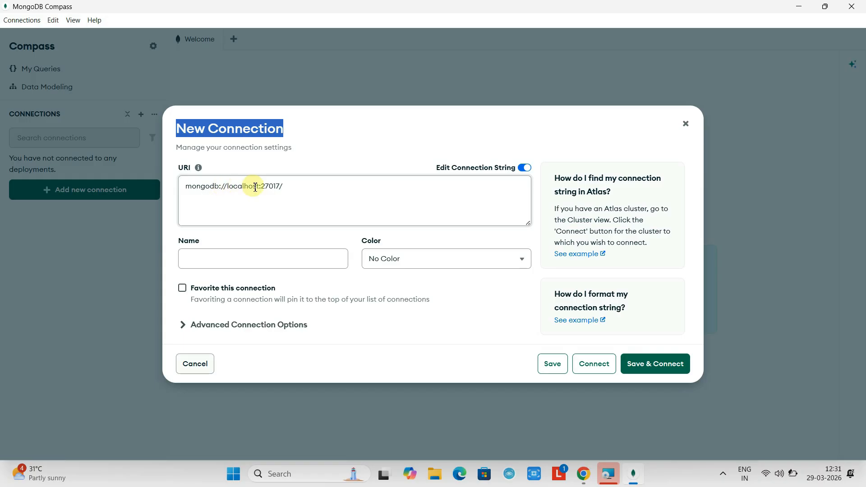
drag(257, 187, 284, 185)
click(298, 209)
click(285, 259)
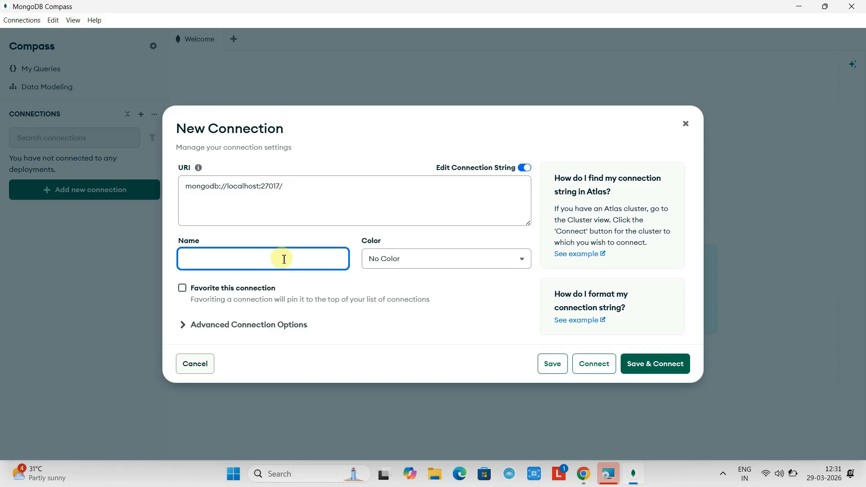
text(FirstDBConnection)
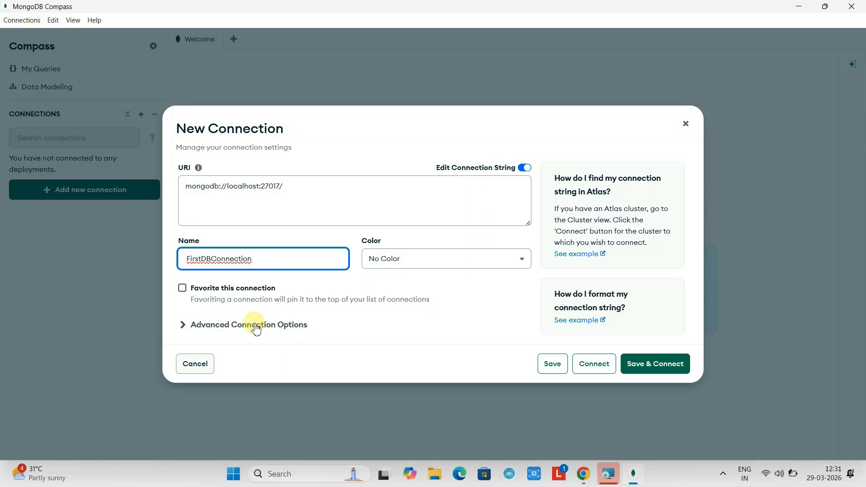
- Check the advanced connection options without changing them and connect to the local server
click(186, 325)
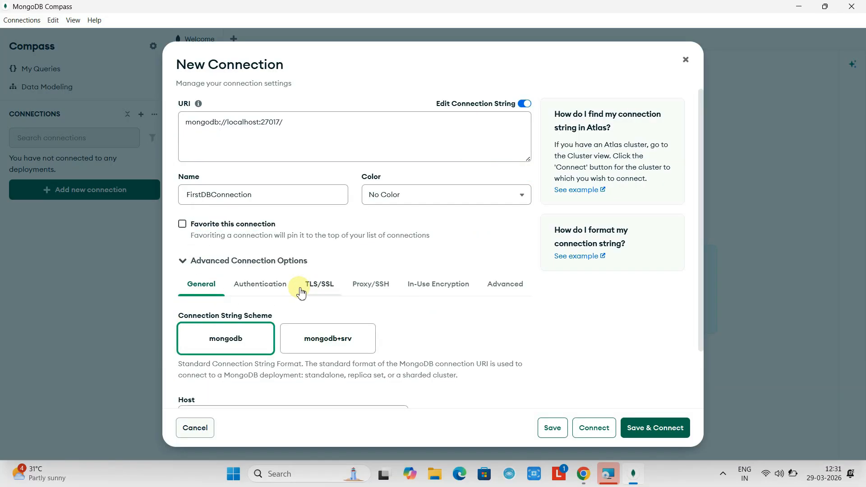
click(183, 262)
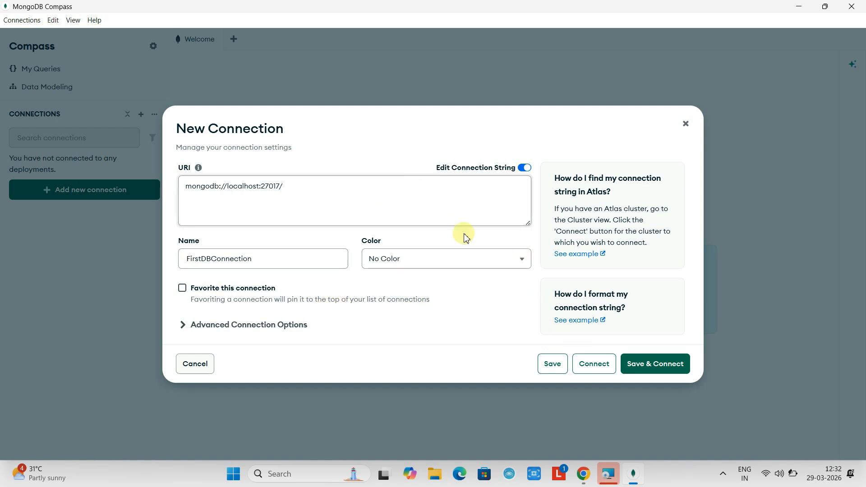
click(594, 363)
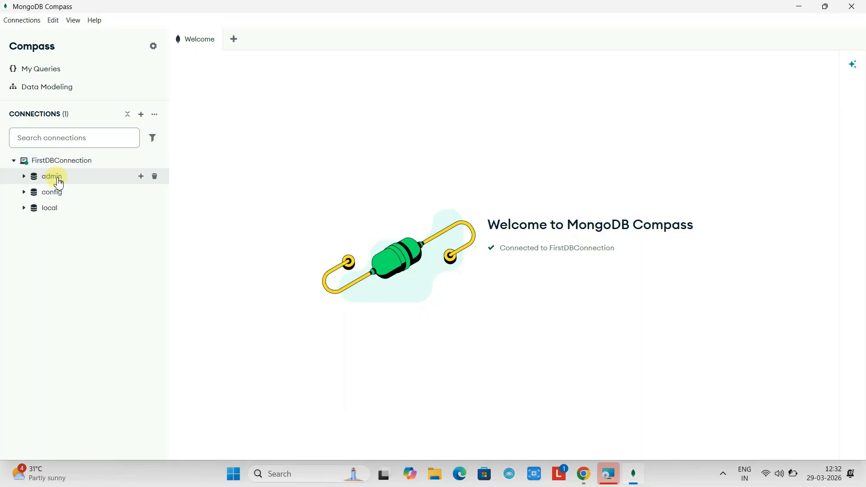
- Look over the config and local databases and the actions available for FirstDBConnection
click(24, 192)
click(24, 208)
click(24, 209)
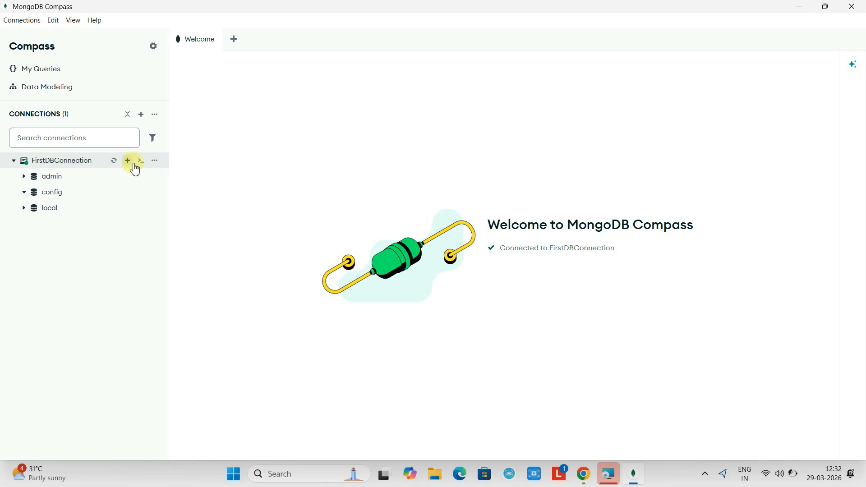
click(155, 163)
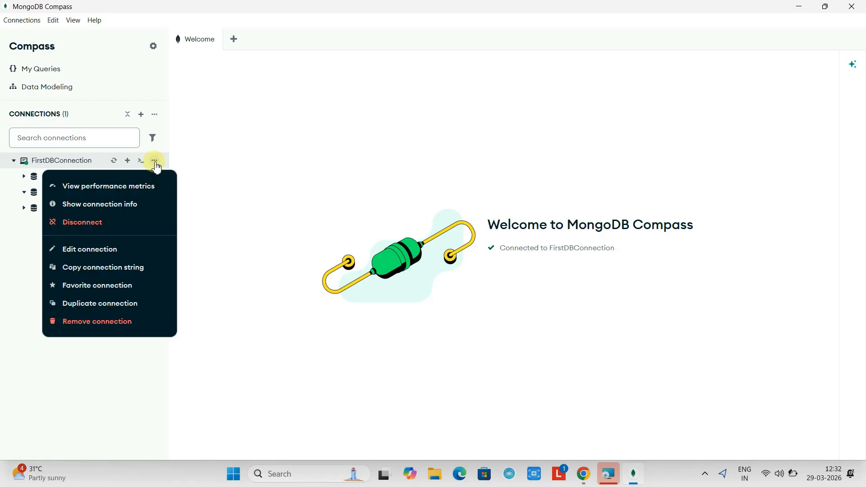
click(220, 163)
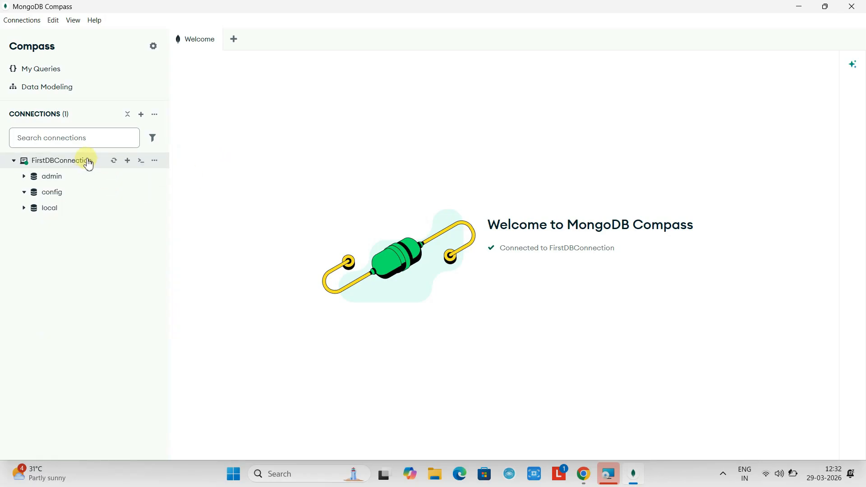
- Create a database named School in FirstDBConnection with a collection named Students
click(127, 161)
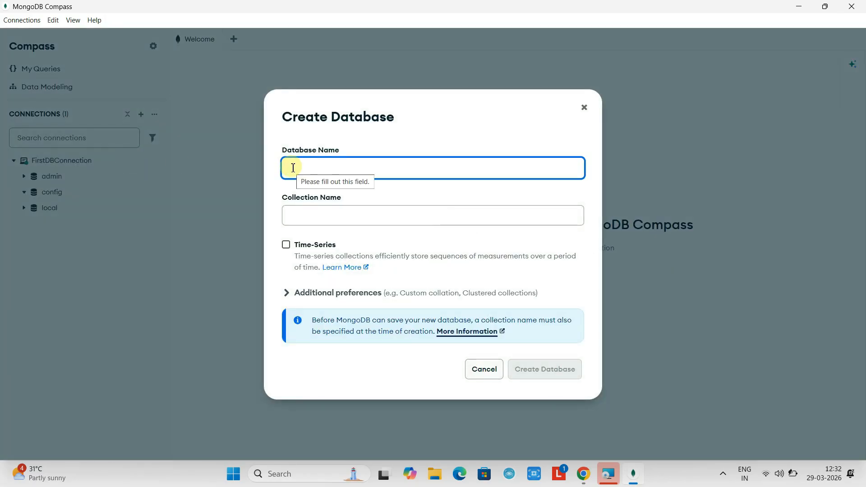
text(s)
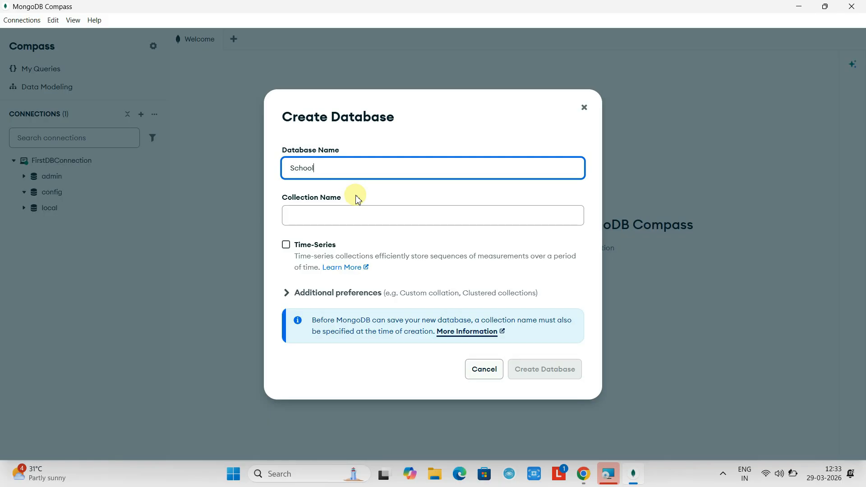
click(359, 216)
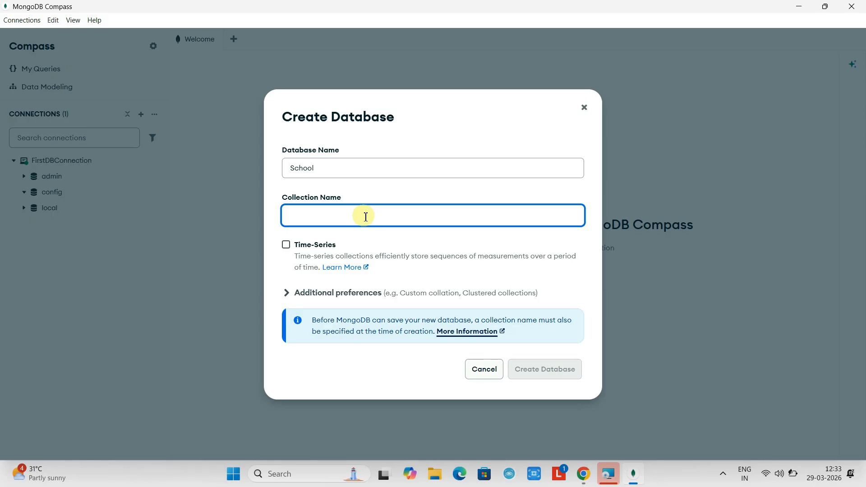
text(Students)
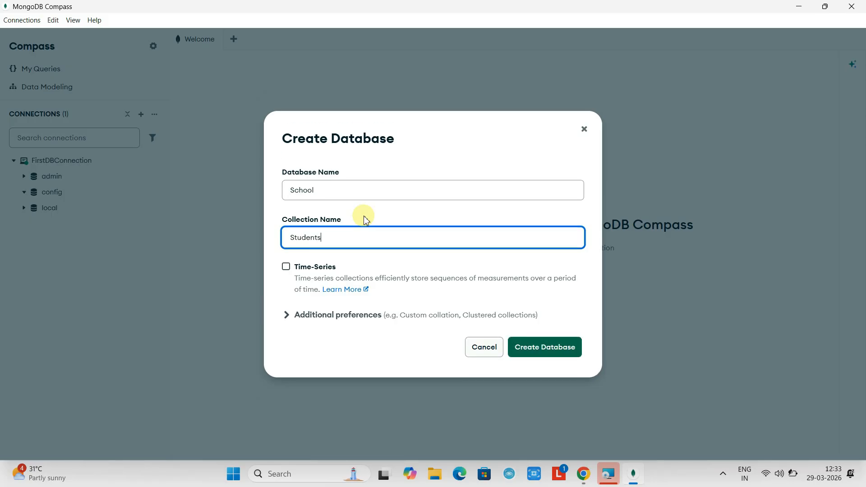
drag(323, 238, 294, 235)
click(346, 242)
drag(346, 243, 289, 241)
click(325, 235)
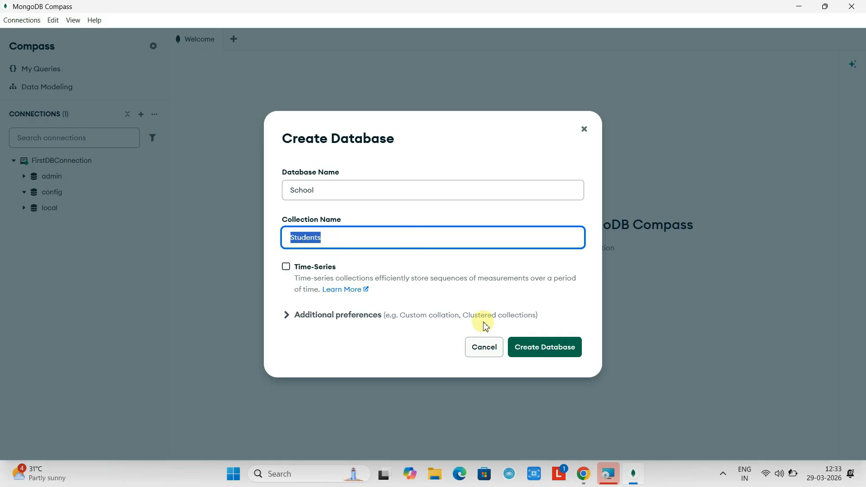
click(543, 348)
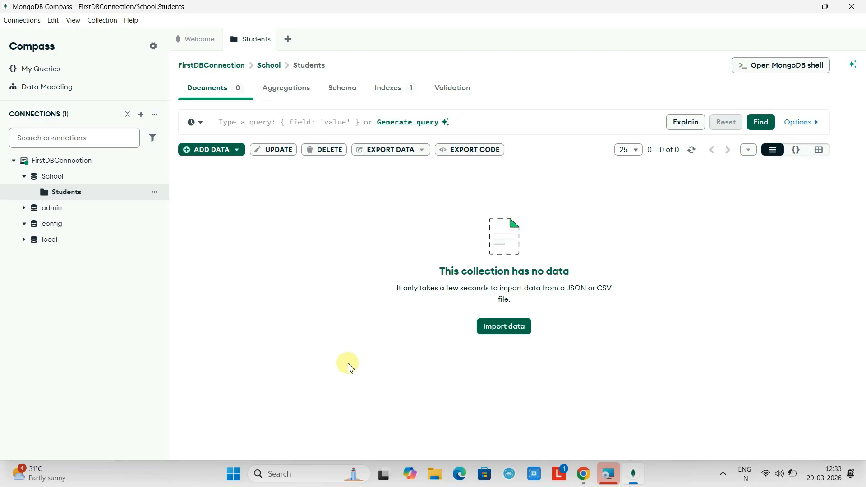
- Start a new document in the School database's Students collection and add a "name" field containing the student's first name
click(53, 180)
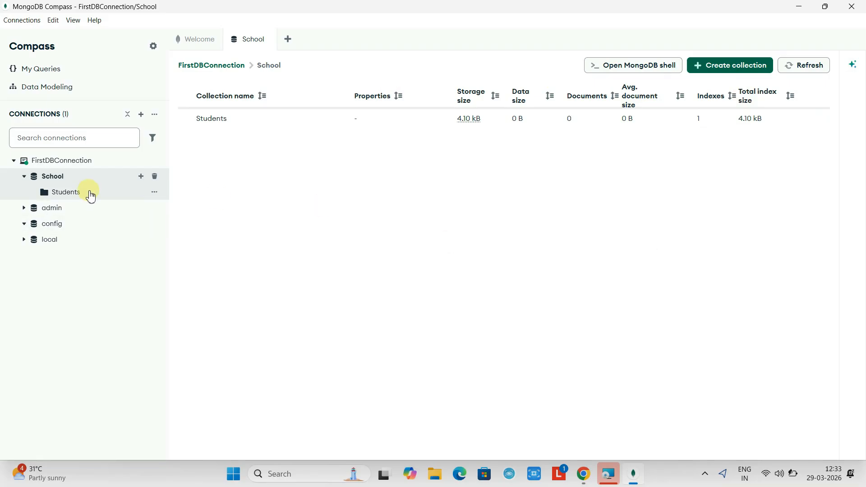
click(73, 198)
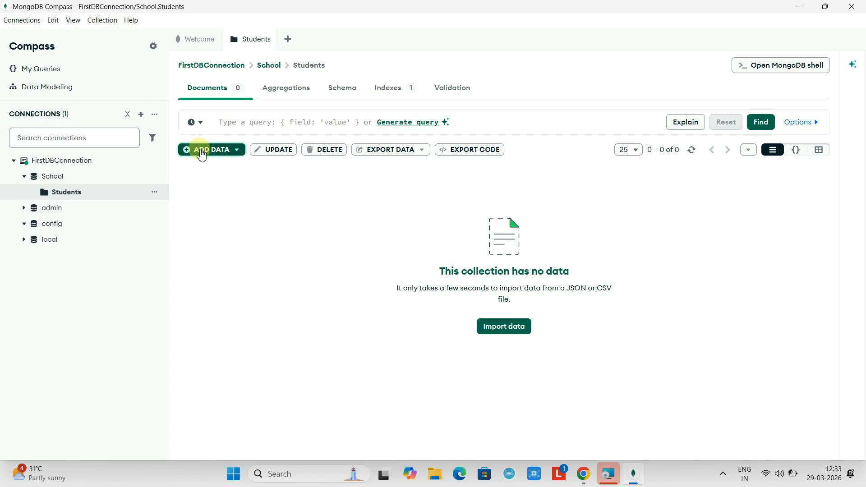
click(224, 153)
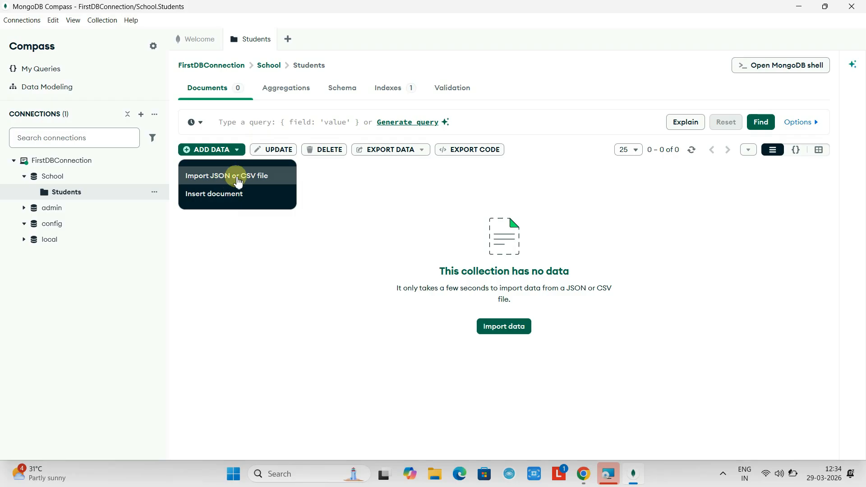
click(224, 200)
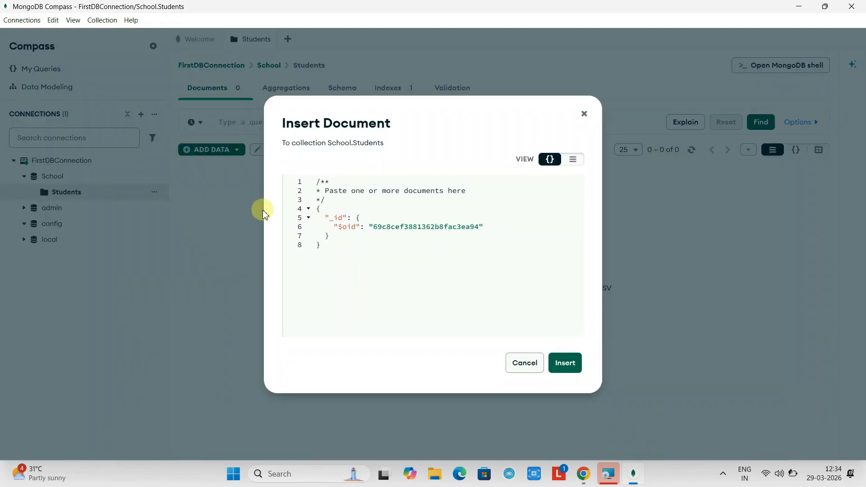
click(338, 236)
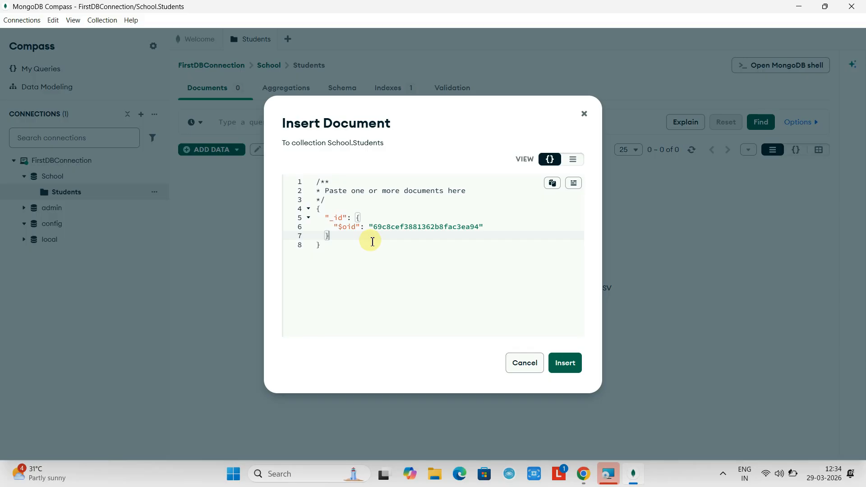
text(,)
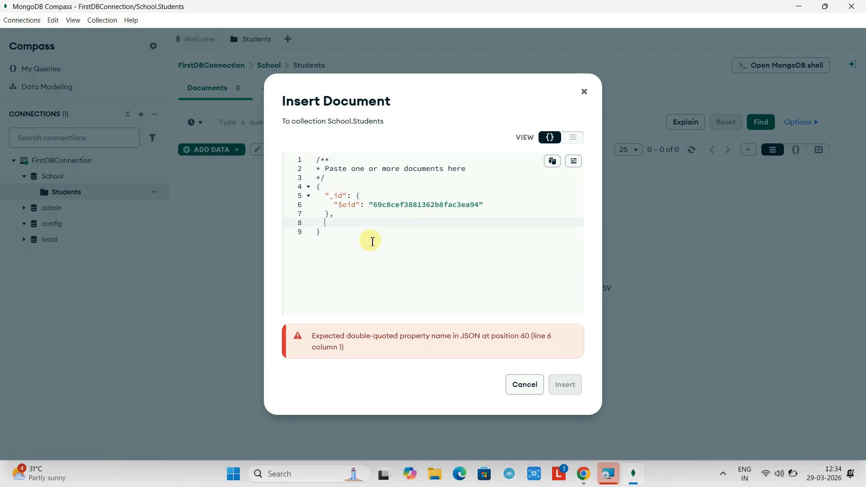
text("name)
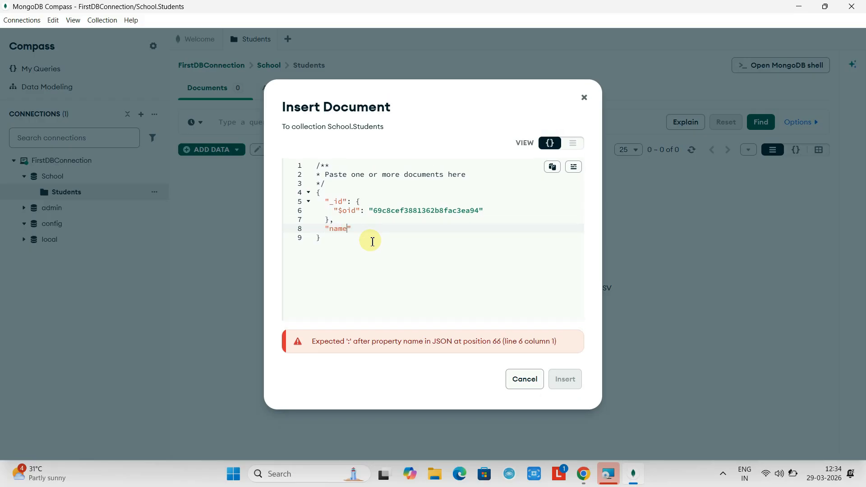
text( :)
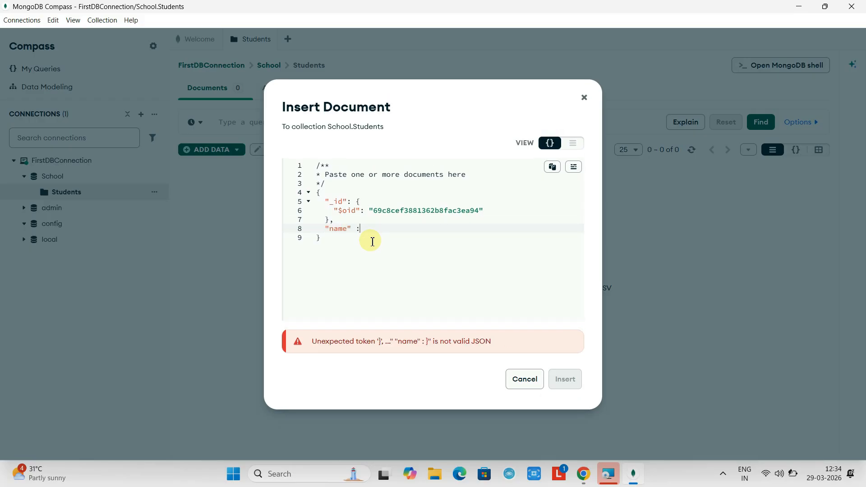
text("sam")
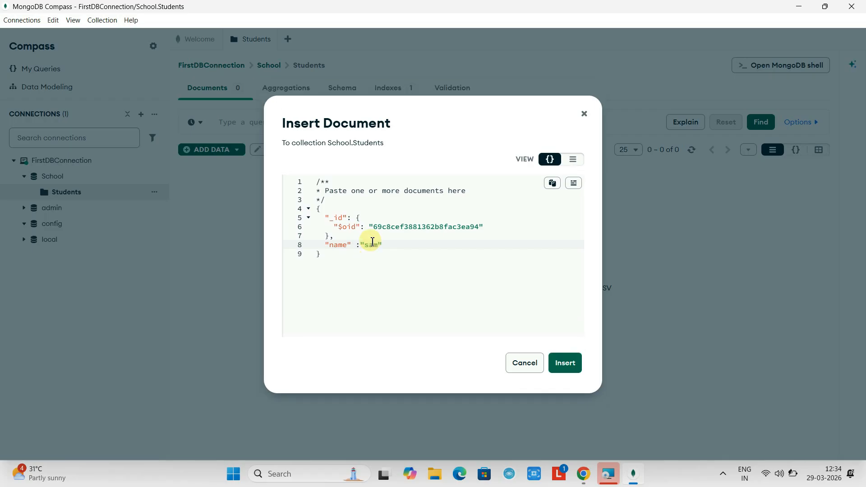
- Add the fields "age" with value "20" and "gender" with value "male", and insert the document into the Students collection
text(sam,)
key(Return)
text(")
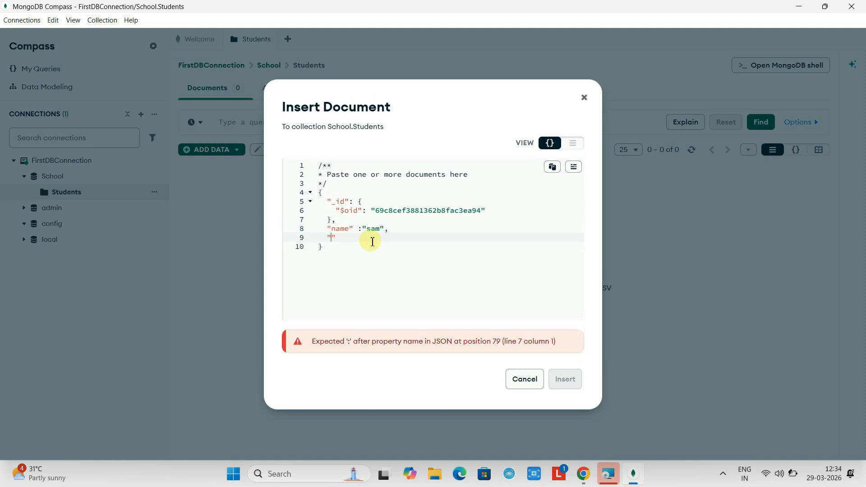
text(age":)
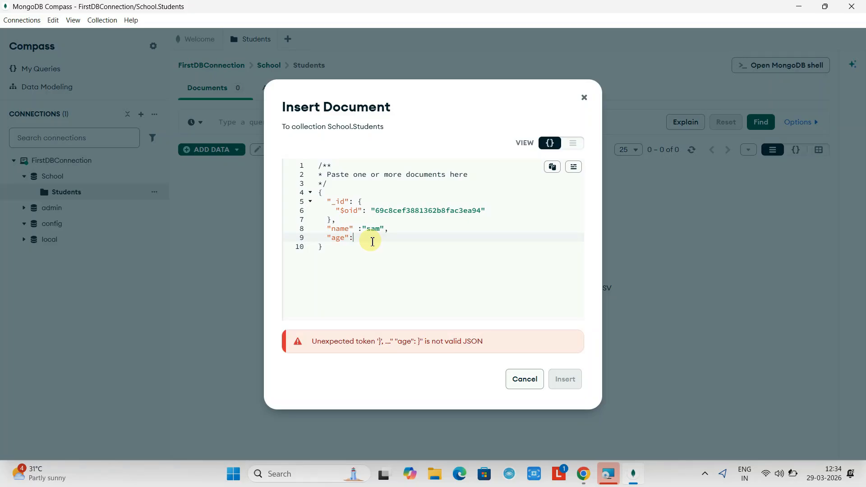
text("20)
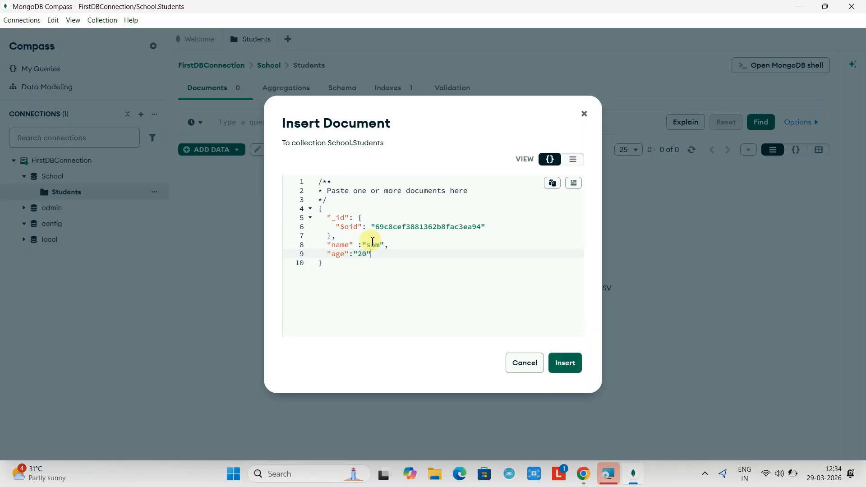
text(",)
key(Return)
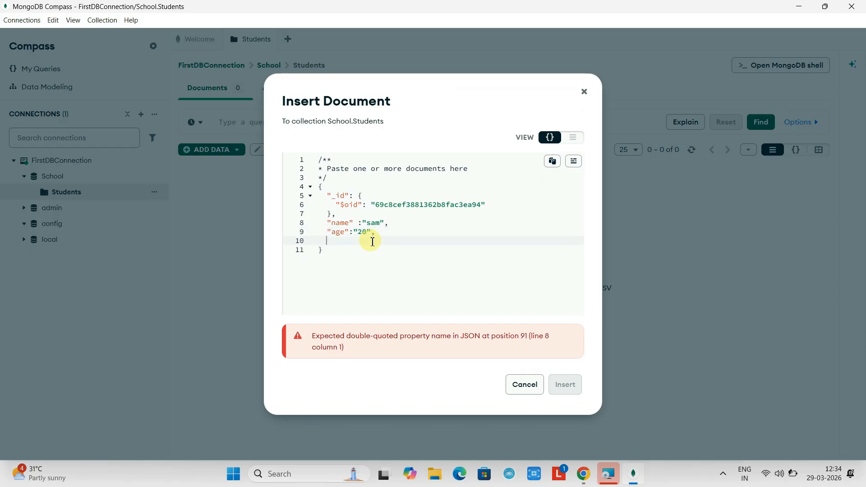
text(")
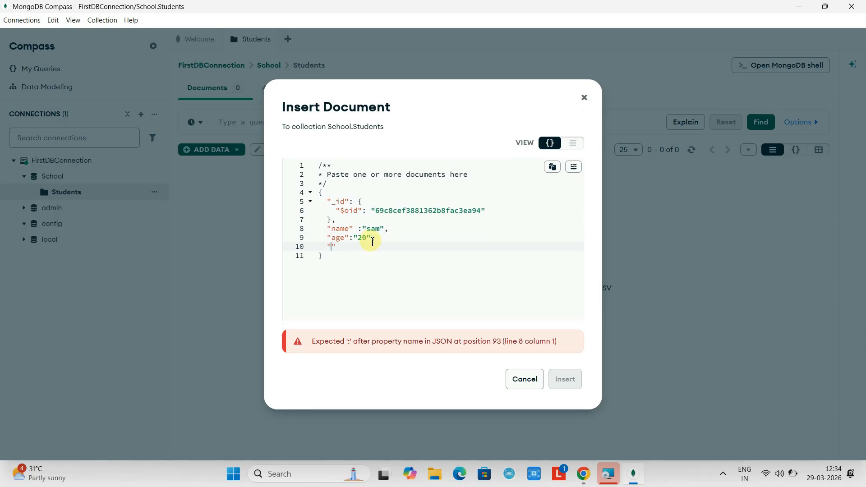
text(gender)
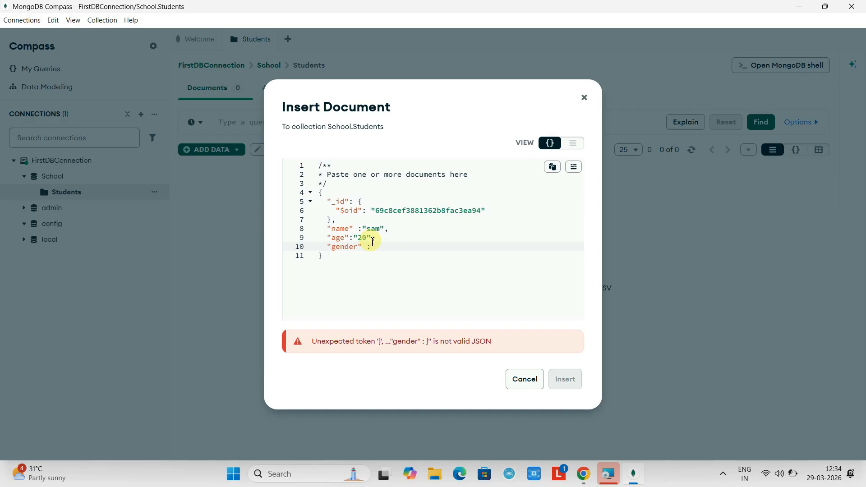
text("male")
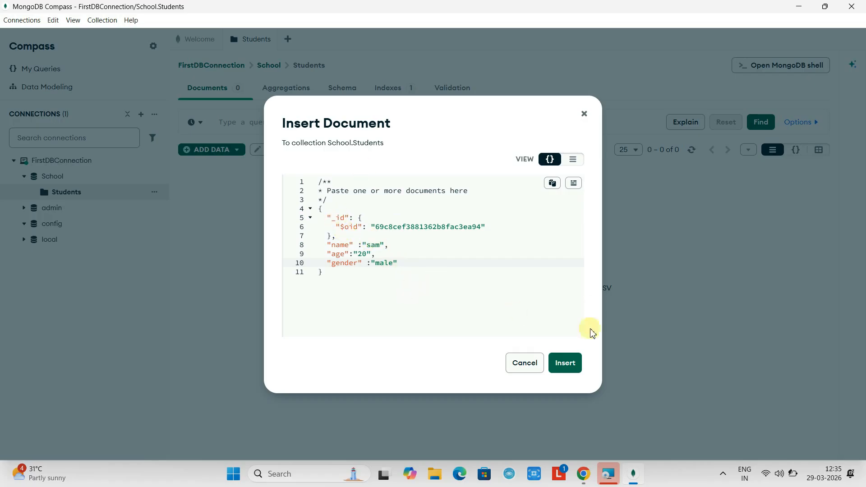
click(566, 362)
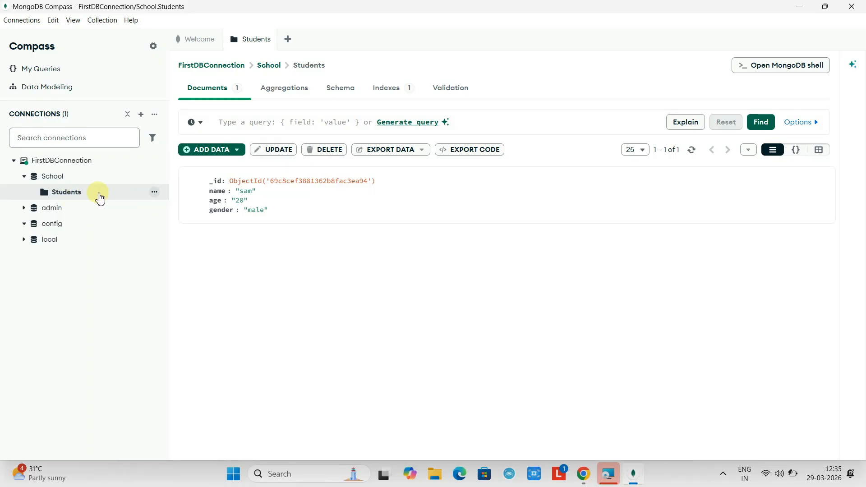
- View the School database's collection list and return to the documents of the Students collection
click(83, 177)
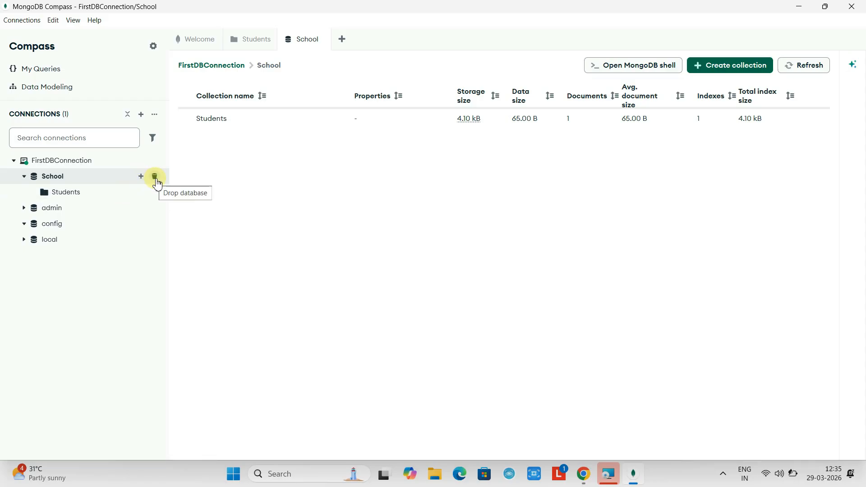
click(67, 192)
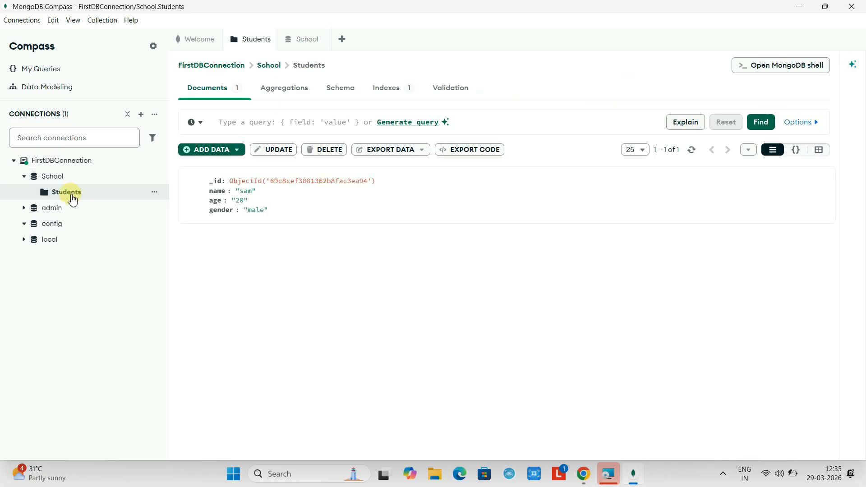
- Check the actions available for the Students collection and its document update form, and cancel the update
click(155, 193)
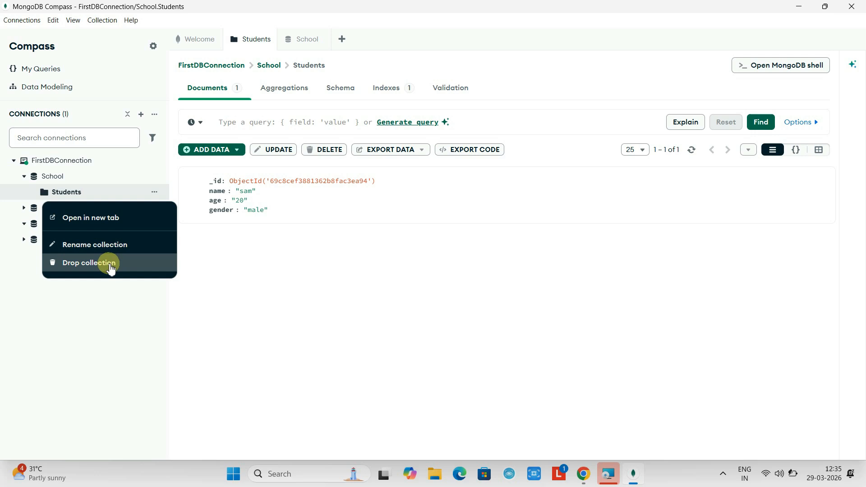
click(212, 253)
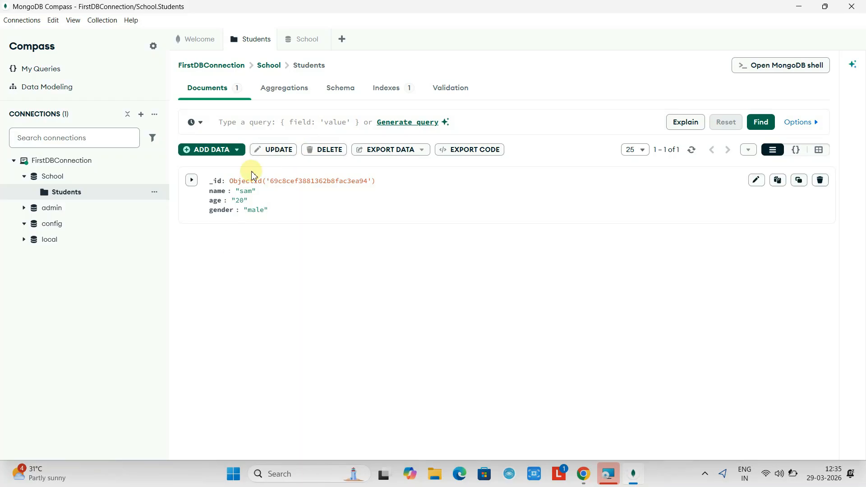
click(265, 151)
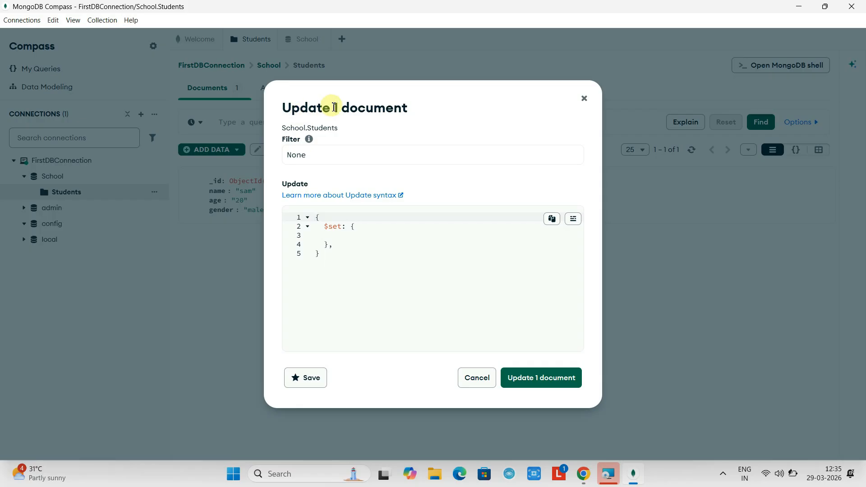
click(475, 378)
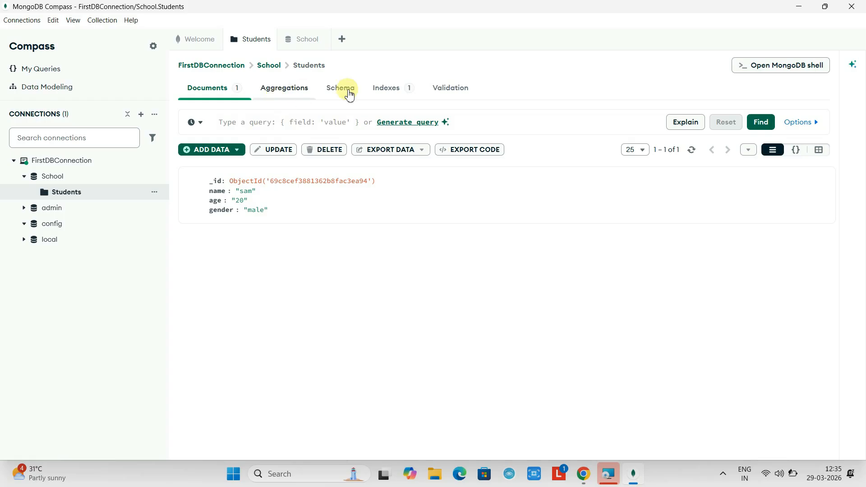
- Look through the Students collection's Aggregations, Schema, Indexes and Validation views, and return to its documents
click(287, 95)
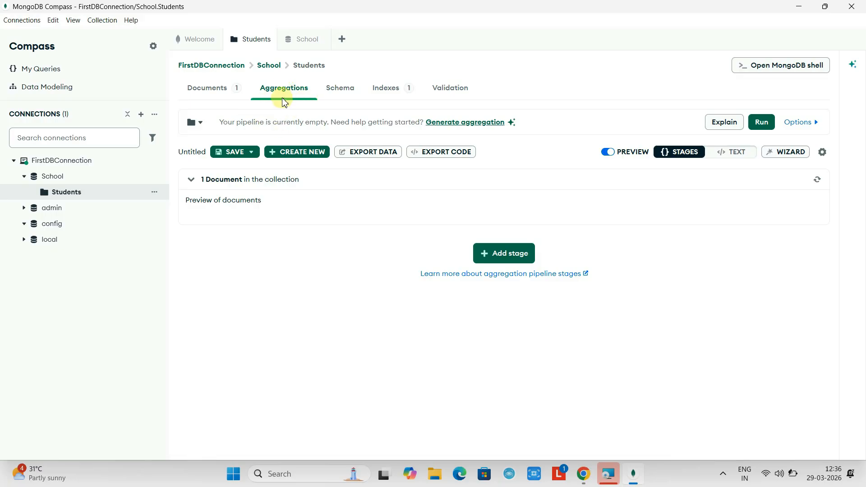
click(343, 90)
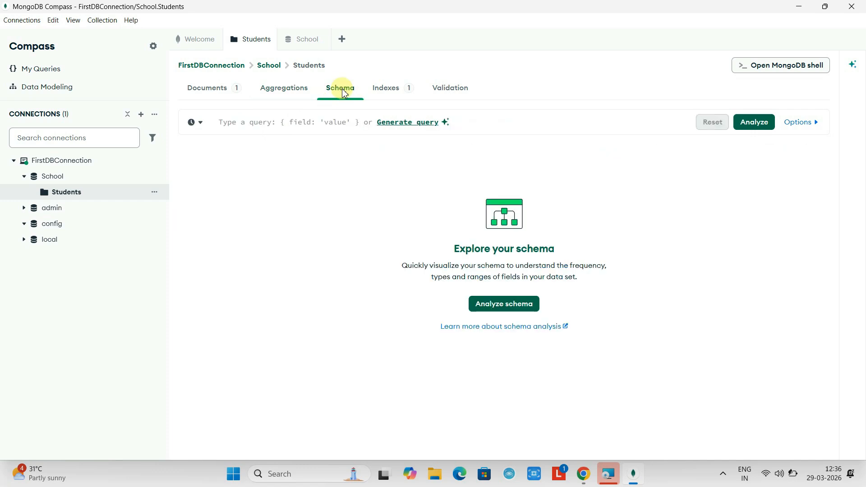
click(388, 90)
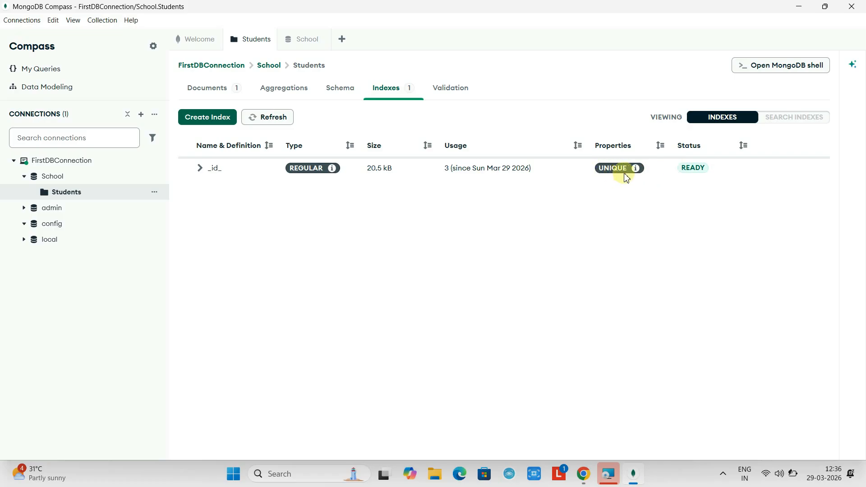
click(460, 93)
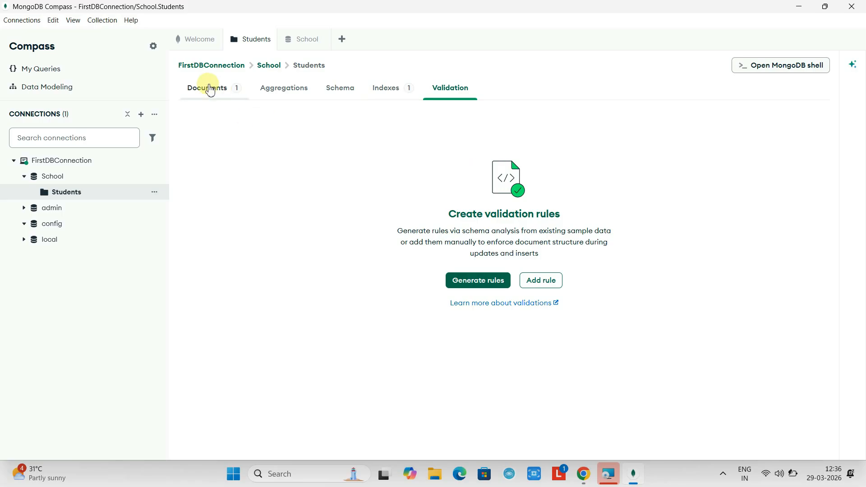
click(217, 98)
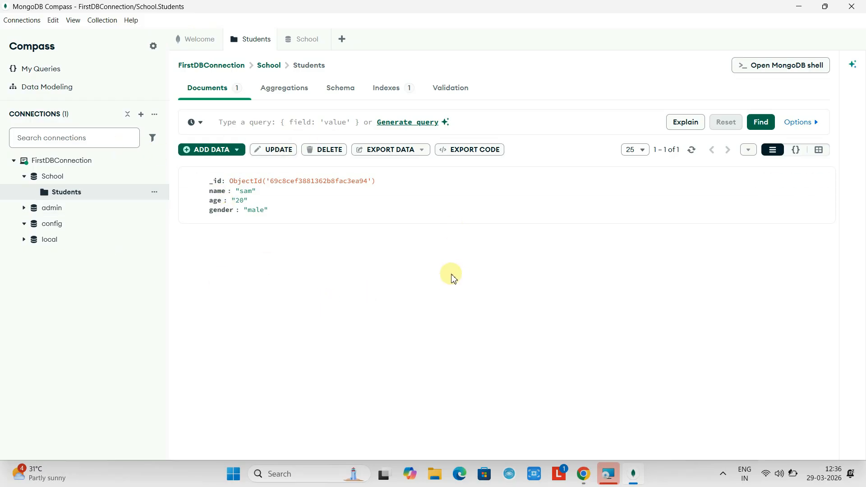
- Open the MongoDB shell for FirstDBConnection and run the prefilled db["Students"].find() query against the test database
click(780, 67)
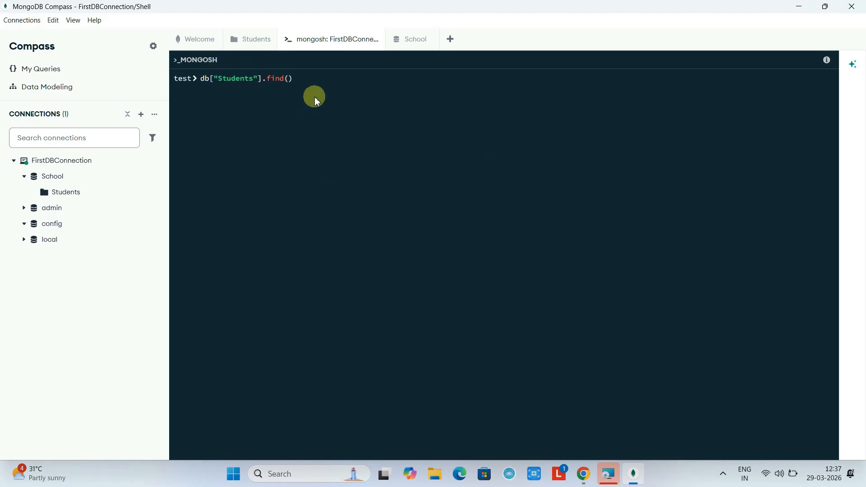
click(314, 83)
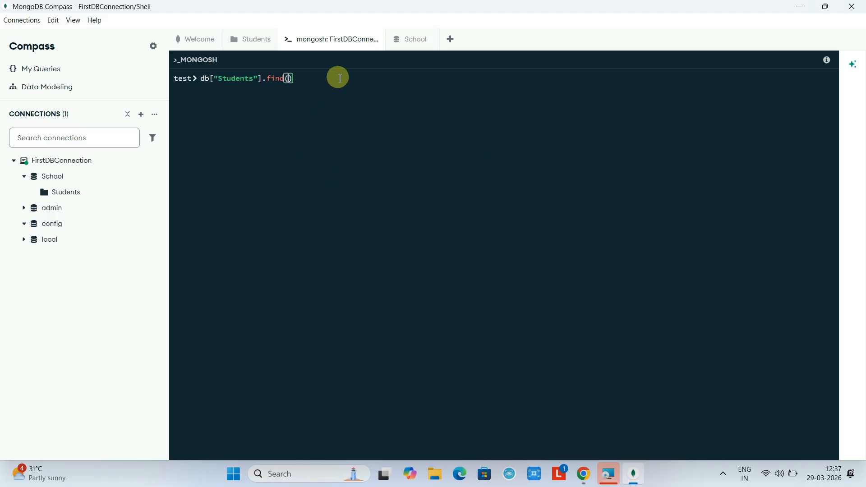
key(Return)
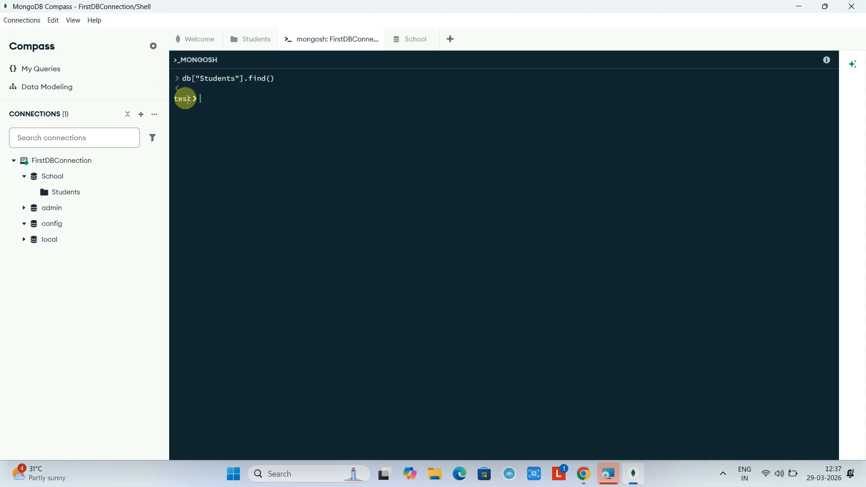
- Switch the shell to the School database with "use School"
text(use)
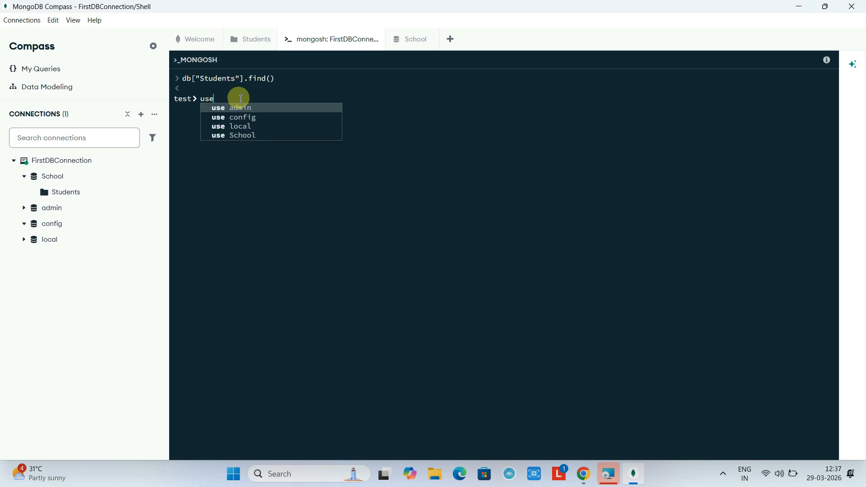
click(250, 137)
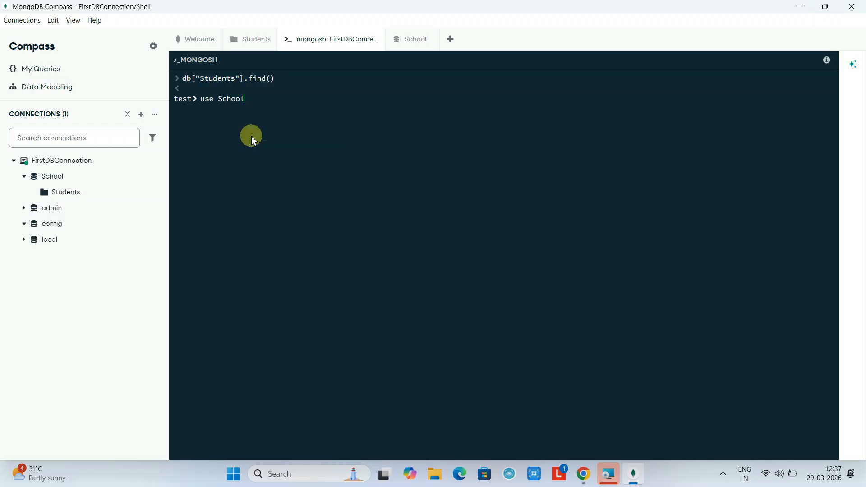
key(Return)
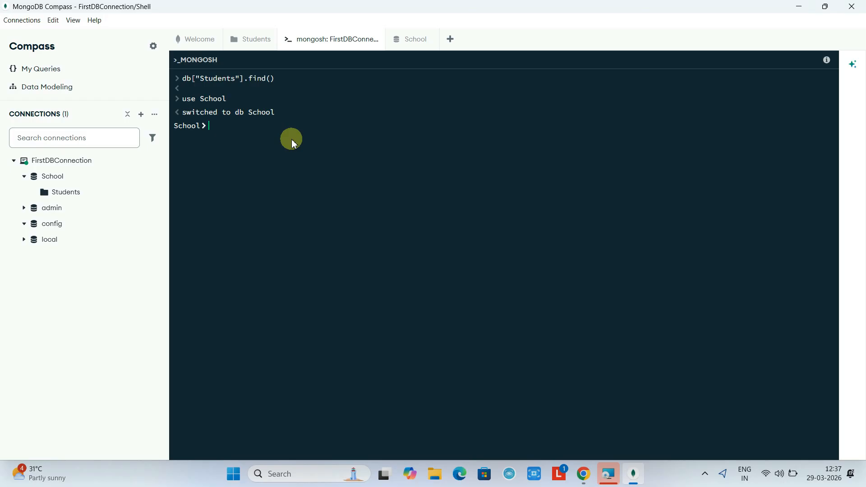
- Run db.Students.find() in the shell to list the Students documents, and highlight the returned fields
text(db.)
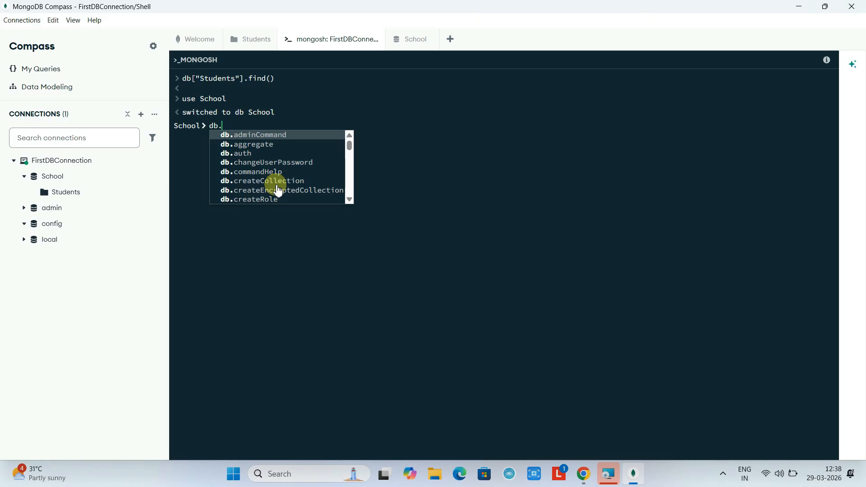
text(St)
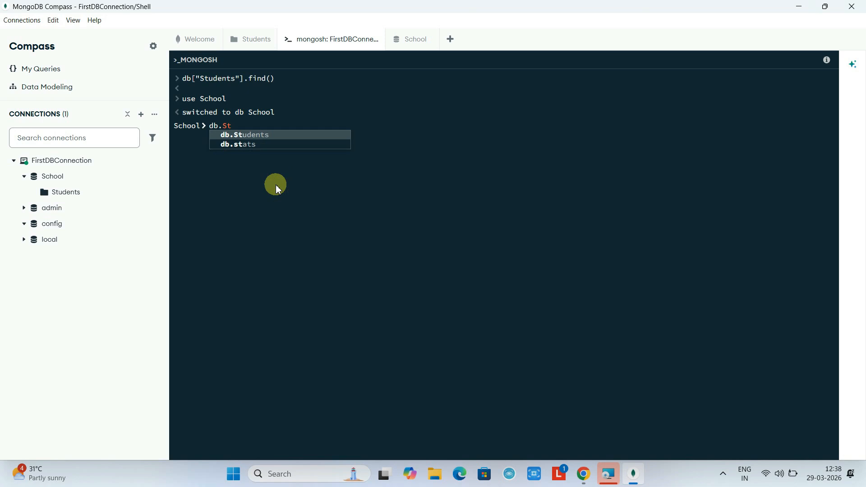
key(Tab)
text(.fi)
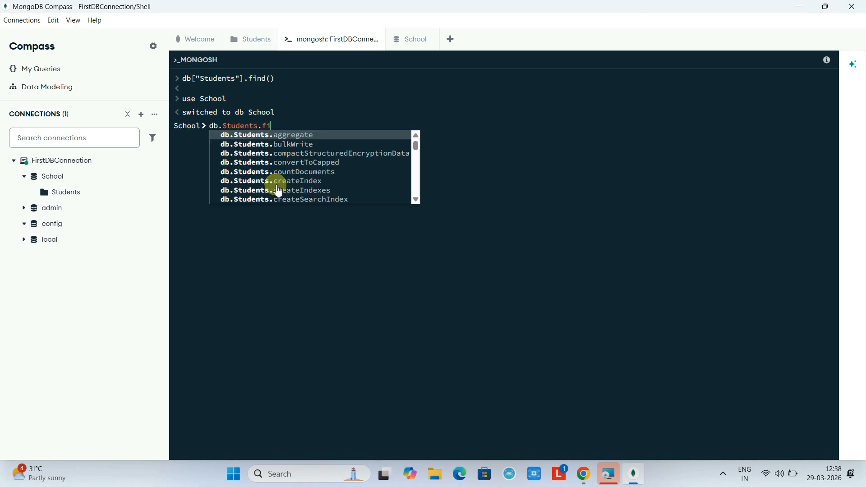
text(nd)
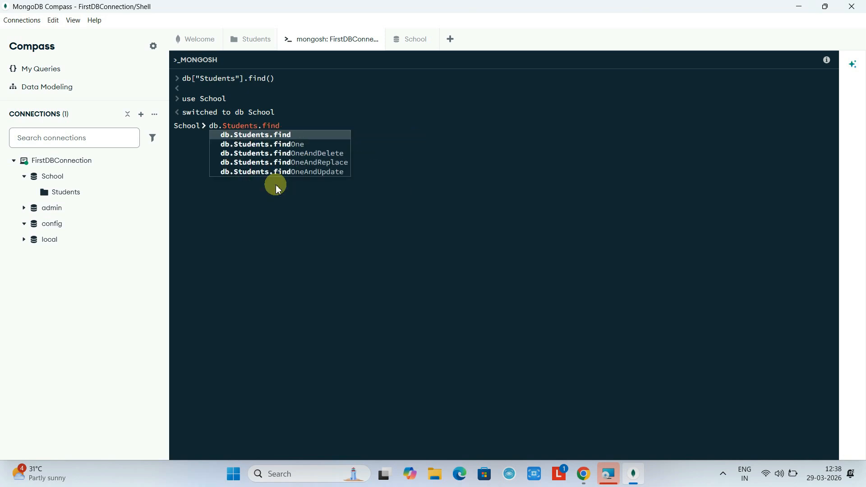
click(277, 189)
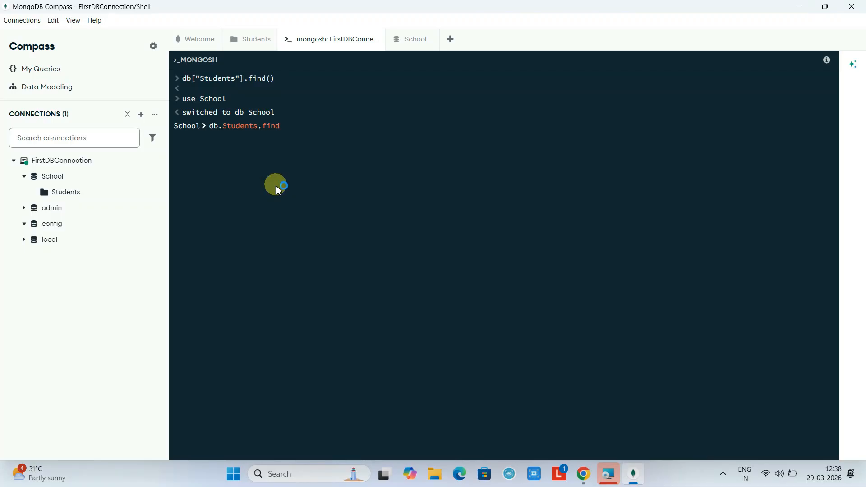
text(()
key(Return)
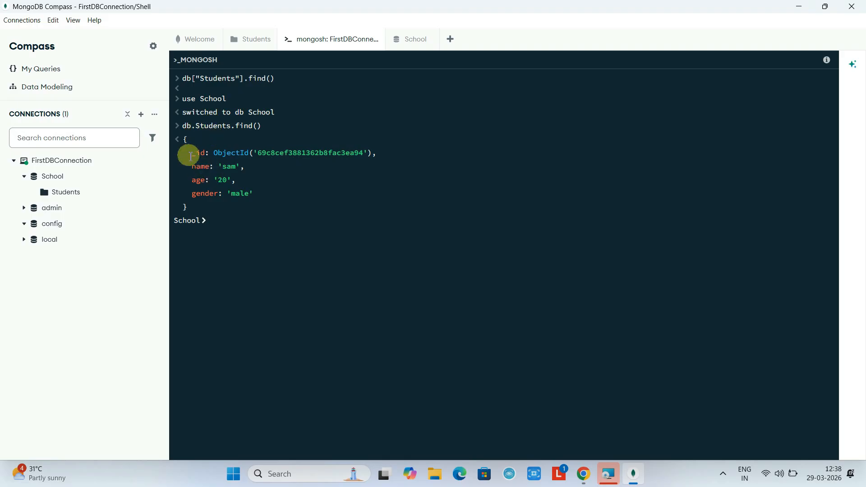
drag(187, 148, 261, 202)
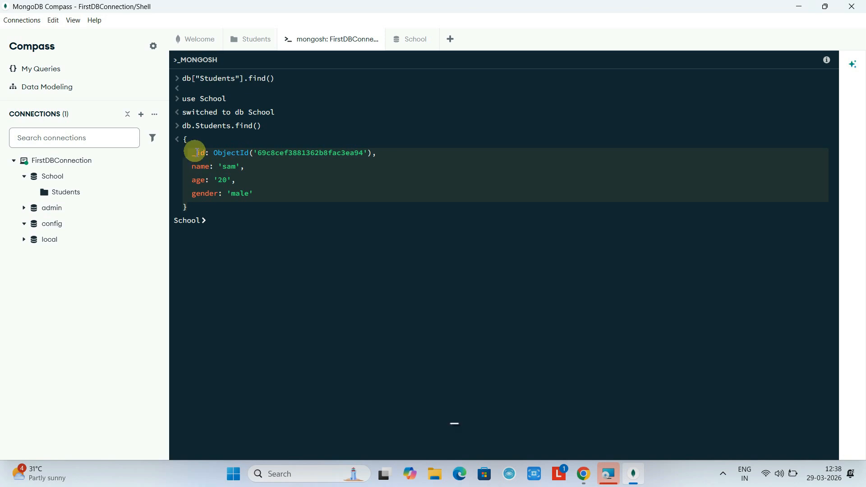
- Run "db" in the shell to display the current database, and "show dbs" to list all databases
click(239, 224)
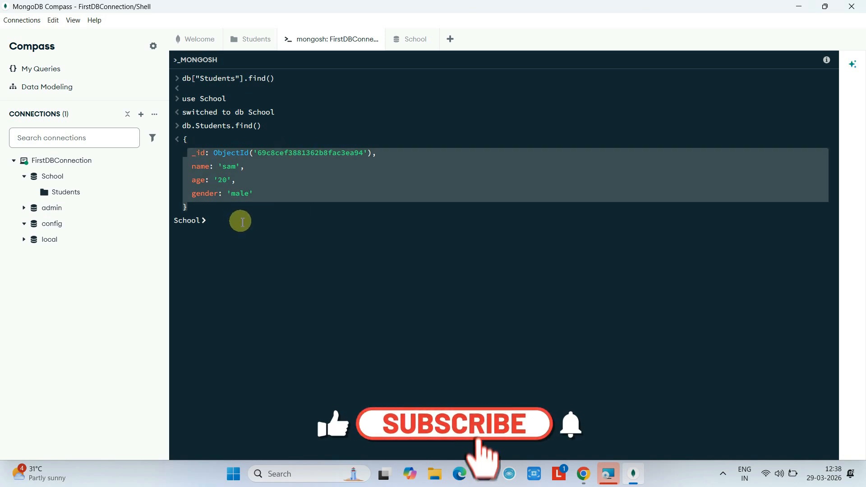
text(db)
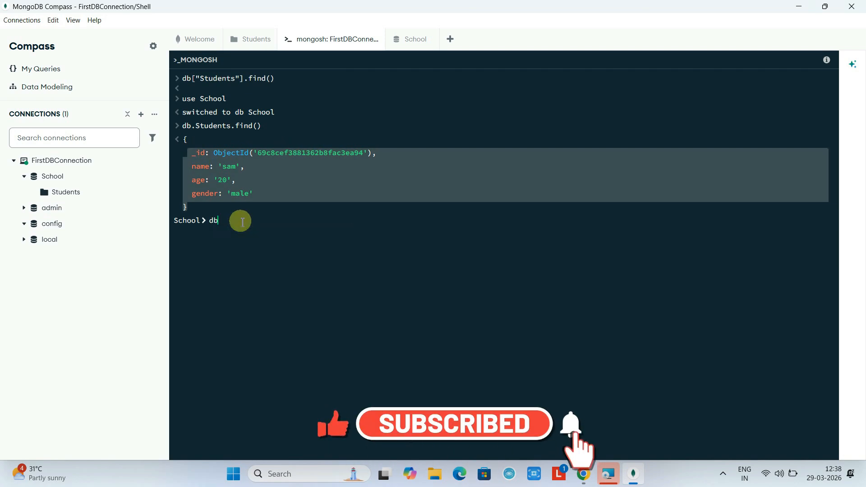
key(Return)
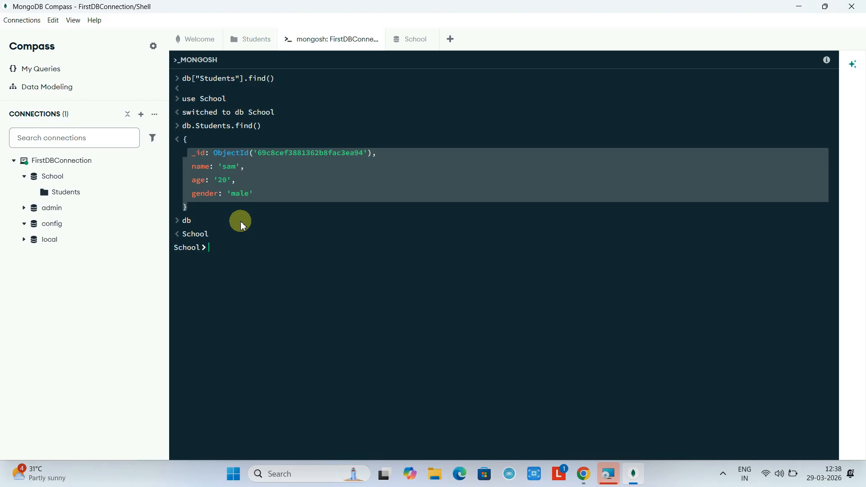
text(sh)
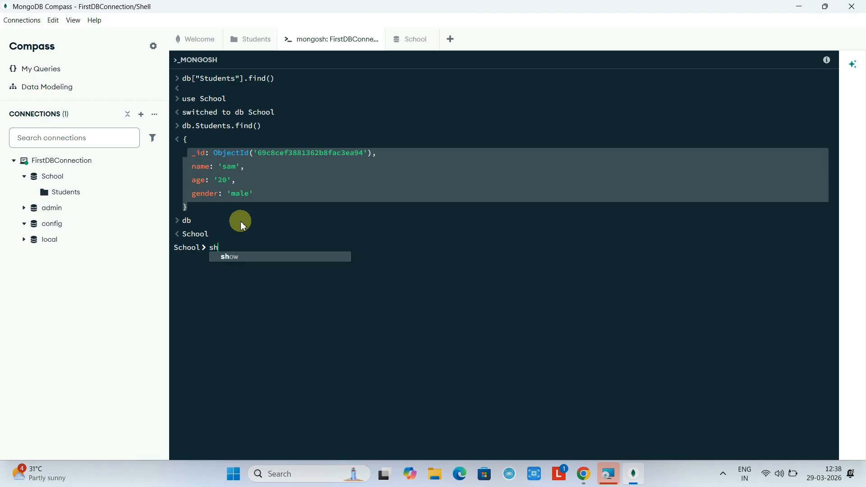
text(ow dbs)
key(Return)
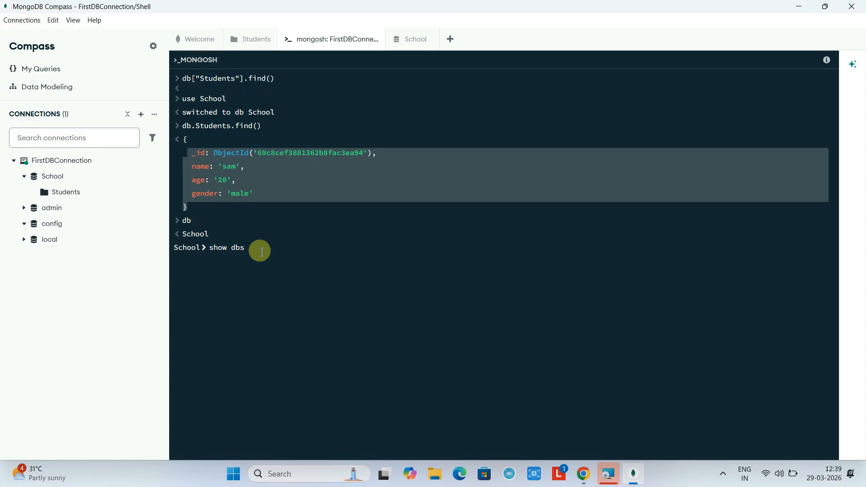
key(Return)
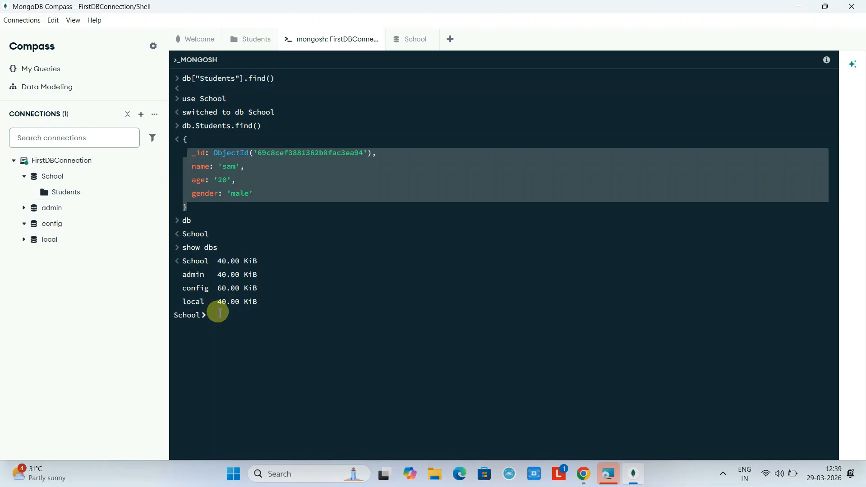
- Try to leave the MongoDB shell with the "exit" command
text(exit)
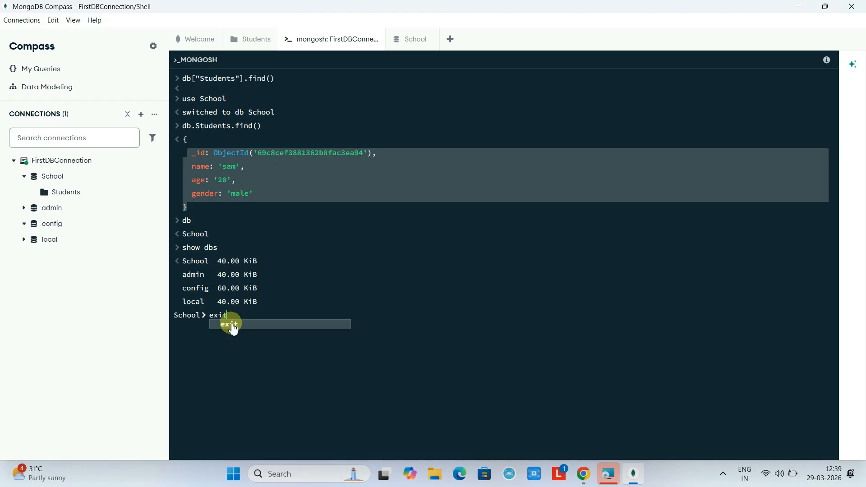
click(261, 369)
click(236, 321)
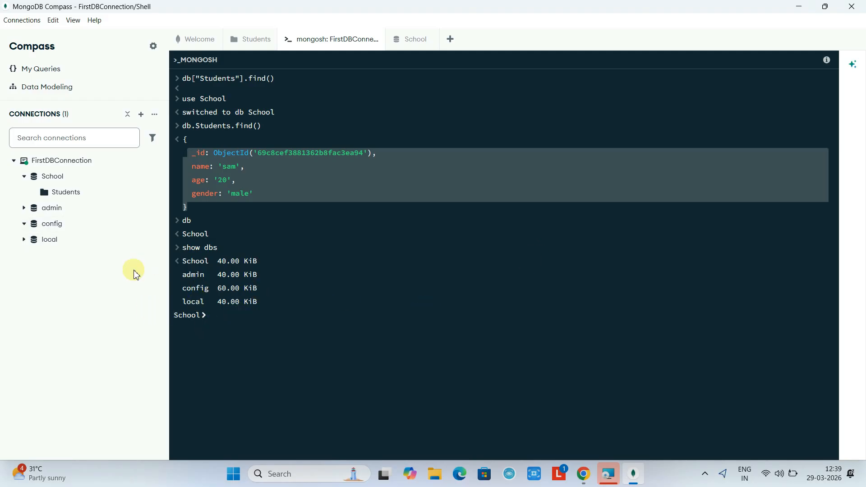
- Open FirstDBConnection's database list and examine the connection's performance metrics, from operations down to memory
click(77, 166)
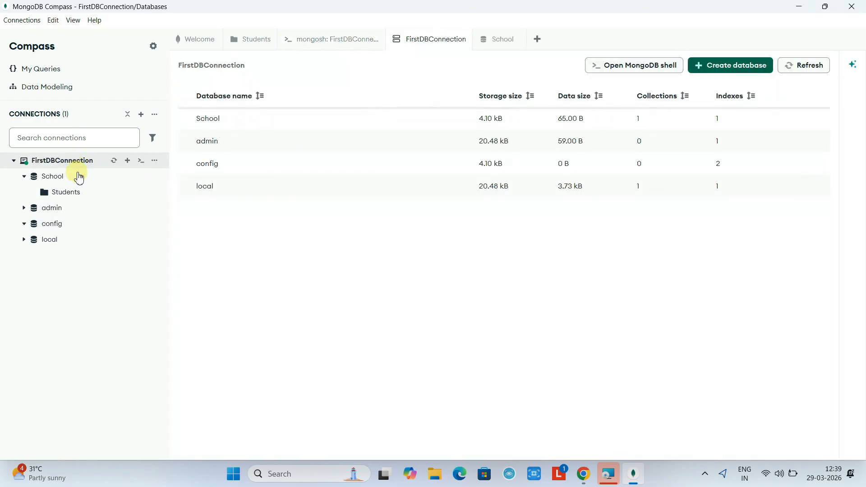
click(155, 161)
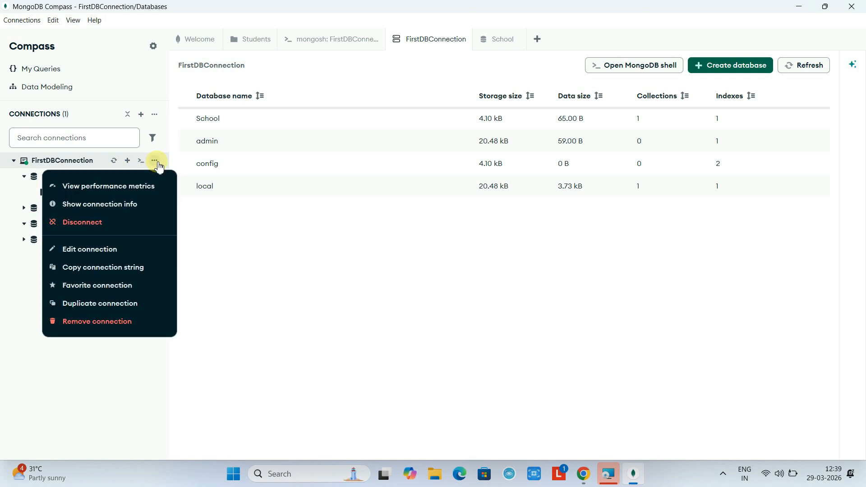
click(137, 192)
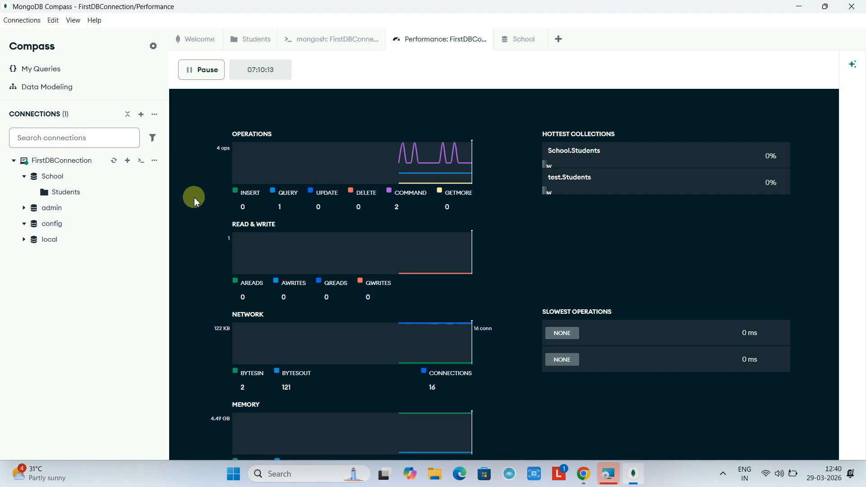
scroll(194, 197, down, 2)
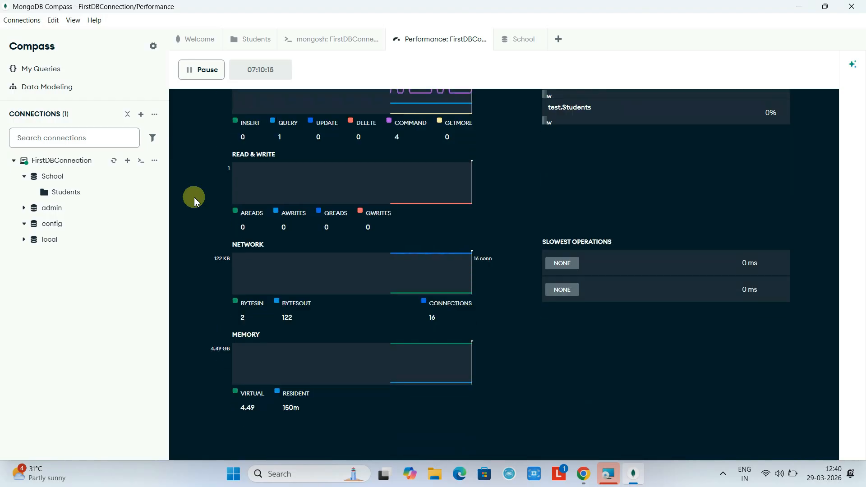
scroll(196, 194, up, 2)
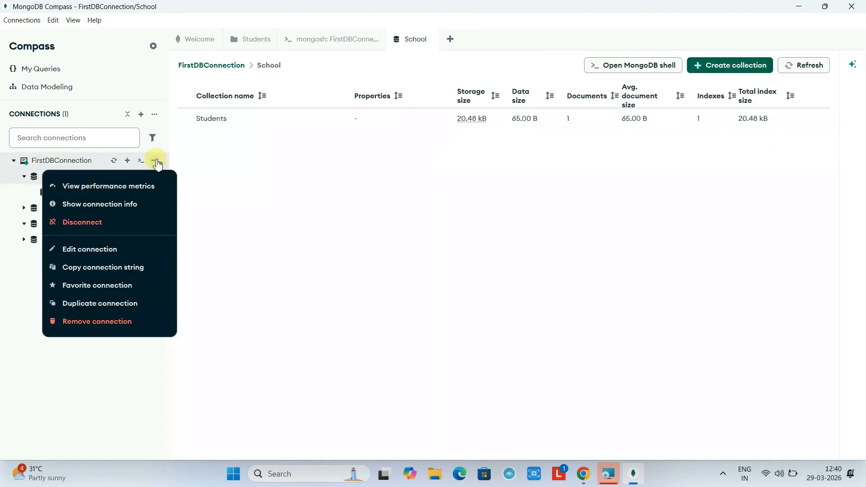
- Open FirstDBConnection's connection info, highlight its database and collection stats, host and edition, and close it
click(131, 208)
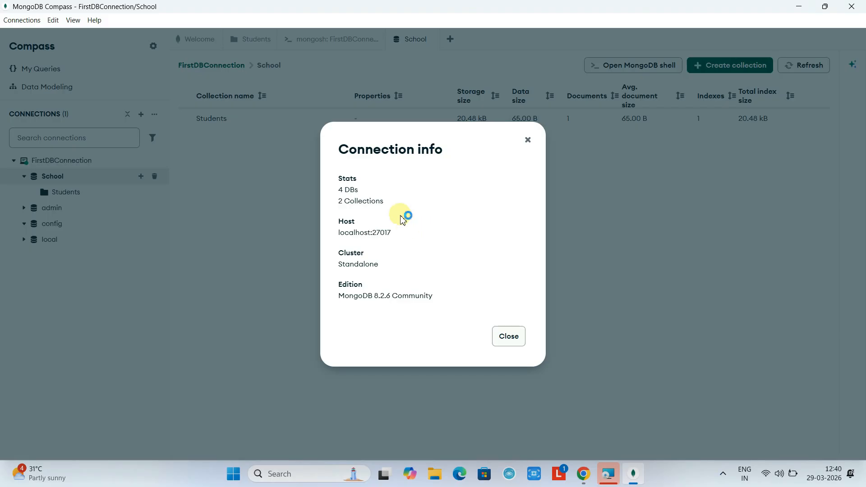
drag(358, 189, 334, 189)
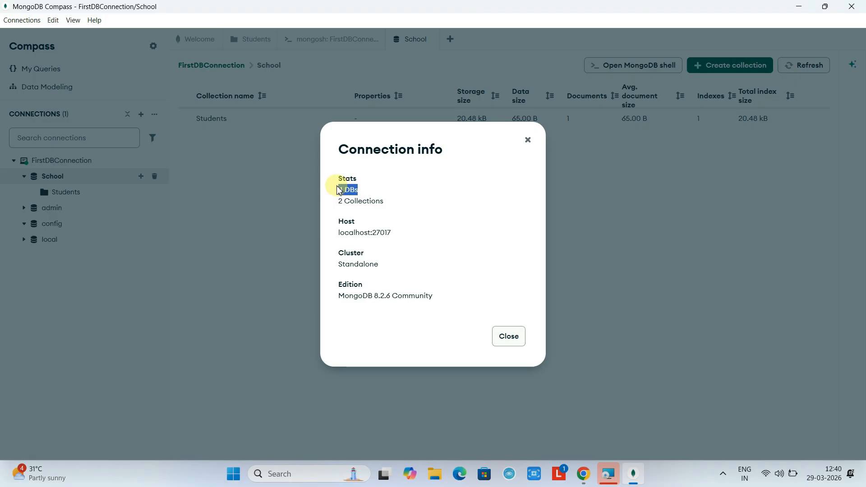
drag(384, 201, 335, 205)
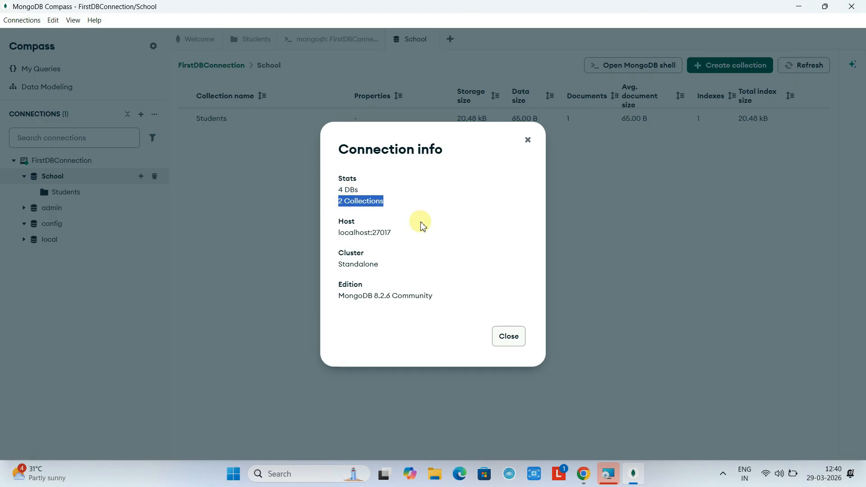
drag(390, 234, 333, 233)
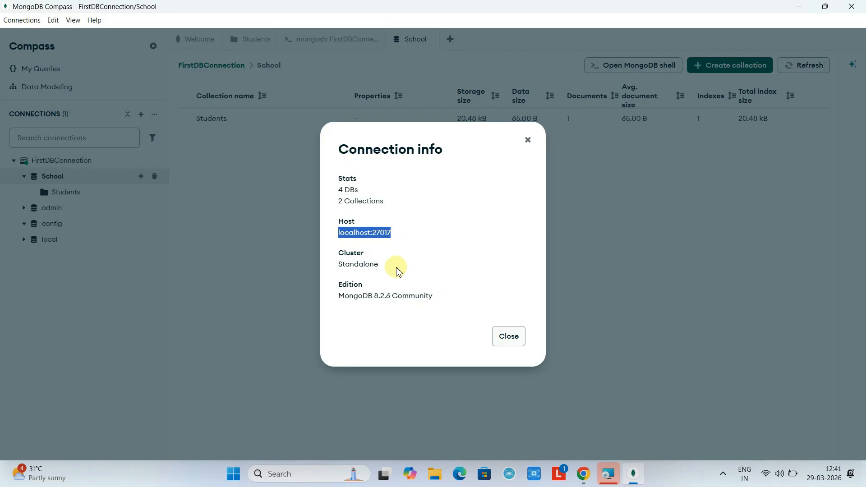
drag(433, 296, 335, 305)
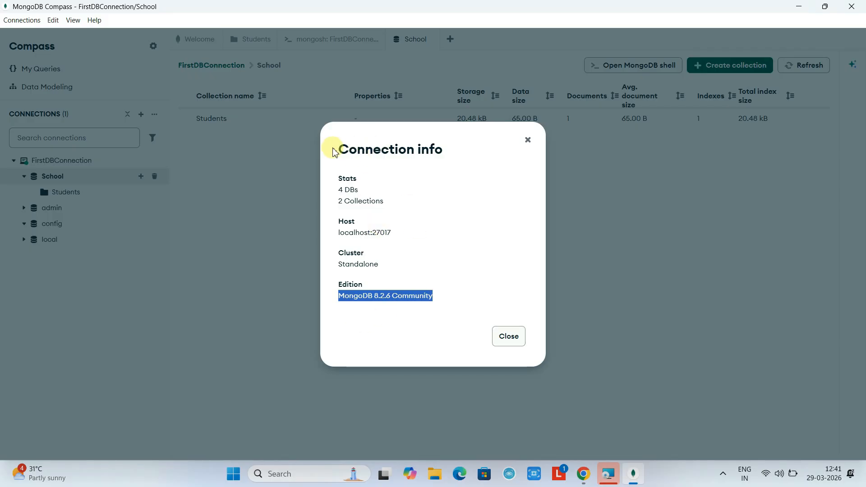
drag(332, 147, 448, 150)
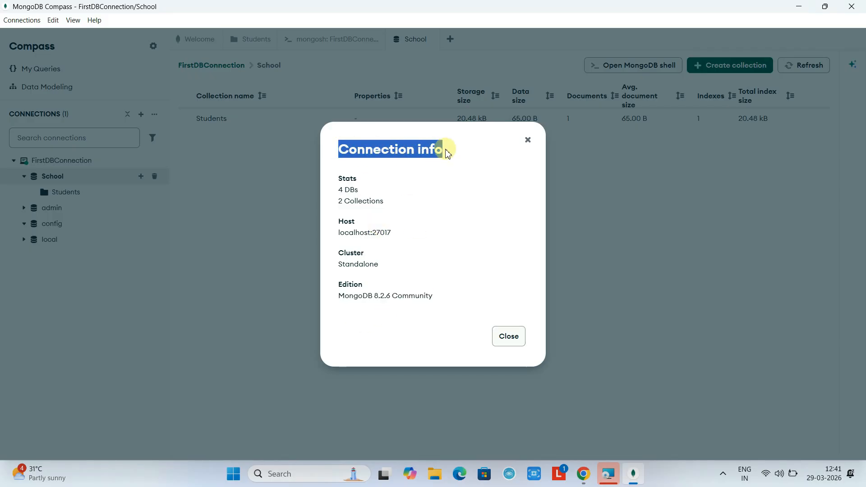
click(506, 340)
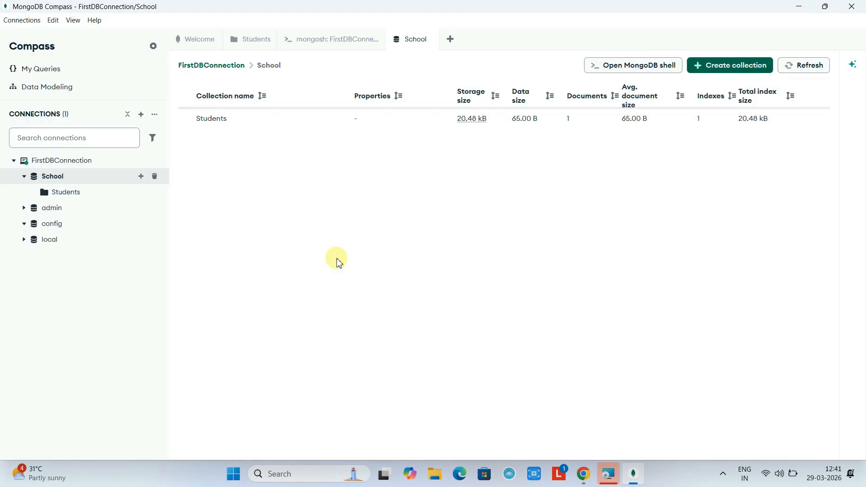
click(155, 161)
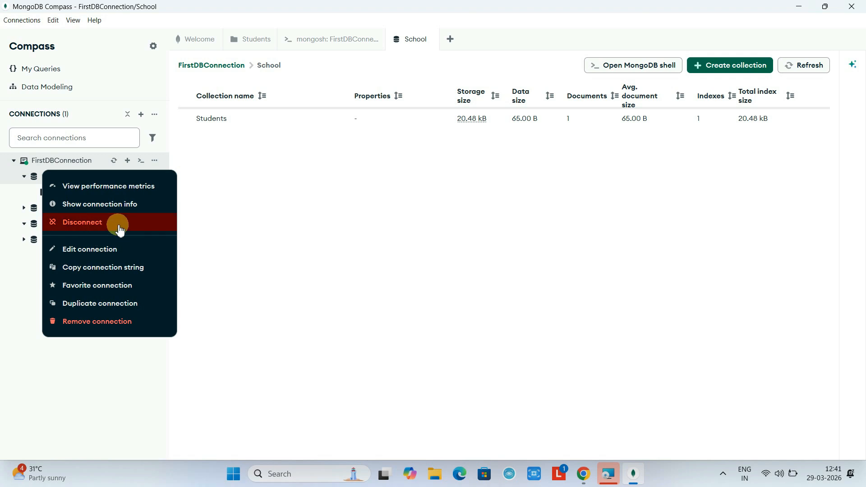
click(327, 311)
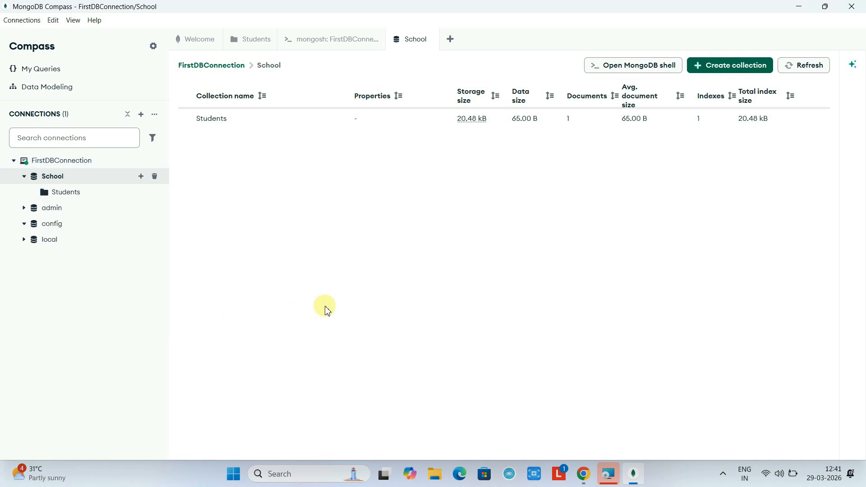
- View the saved queries page, highlight its message, and close that page to return to the School database
click(56, 74)
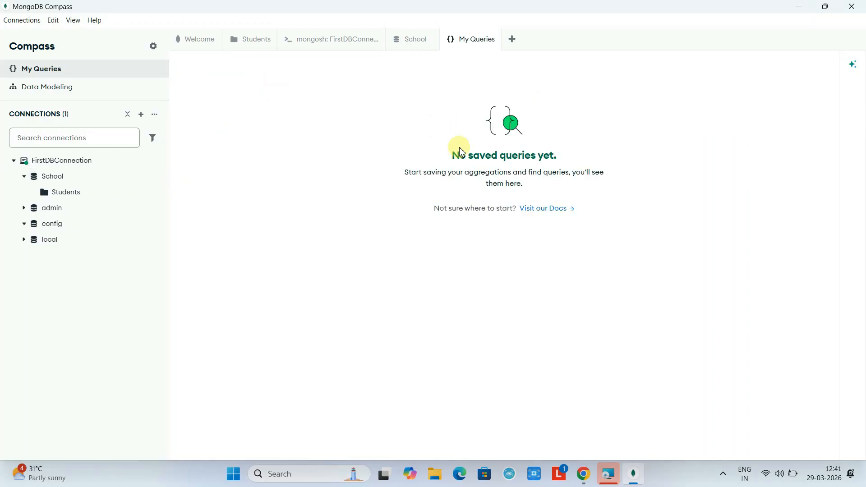
drag(453, 161, 592, 153)
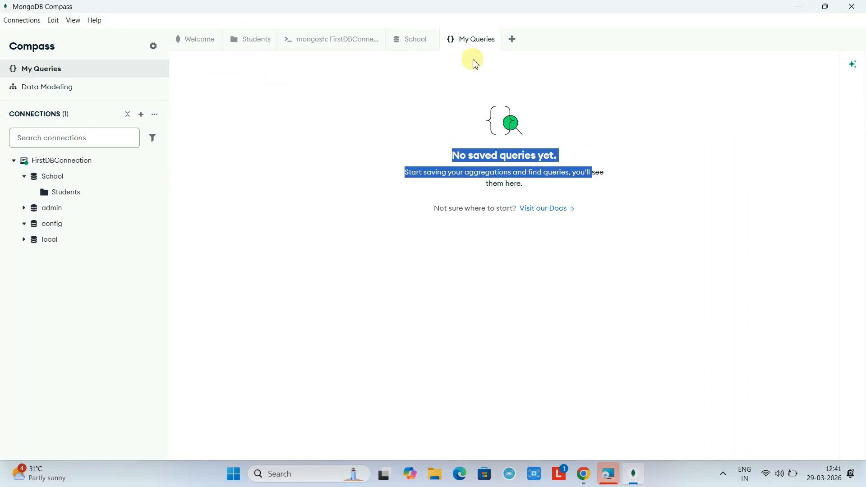
click(490, 40)
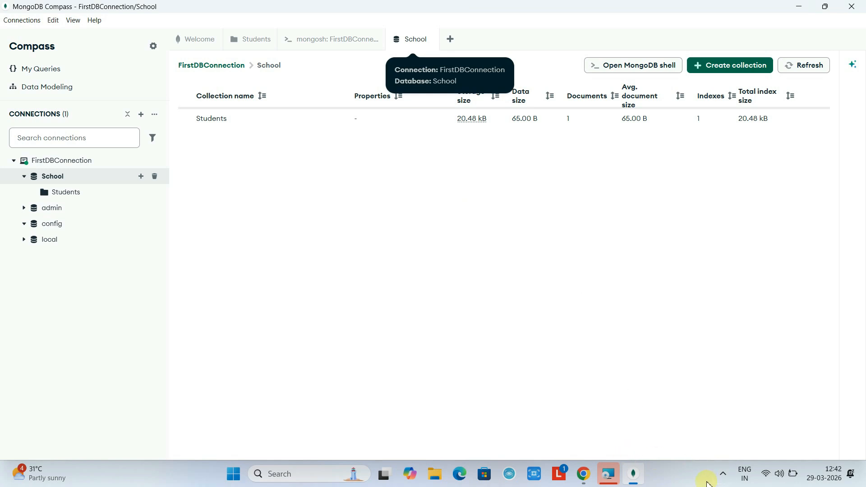
click(722, 473)
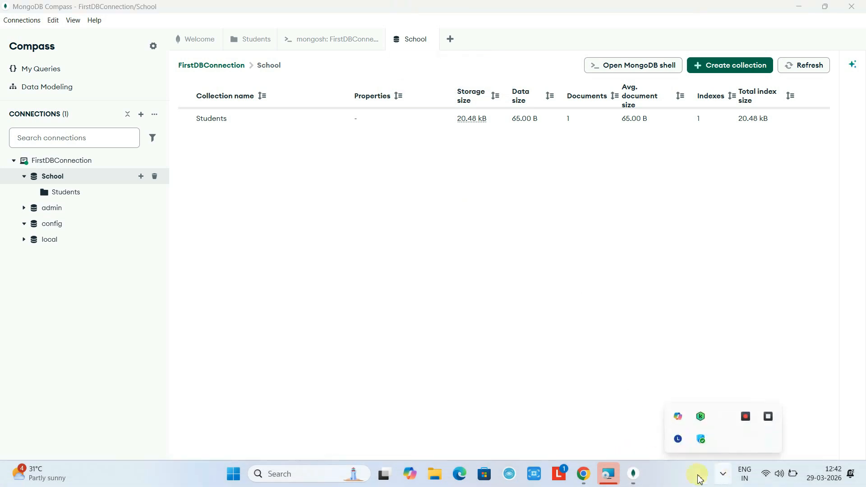
click(723, 472)
click(723, 473)
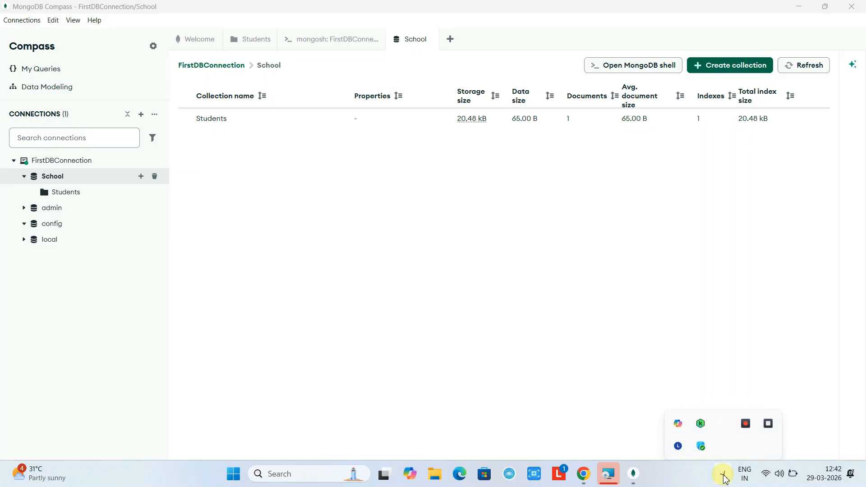